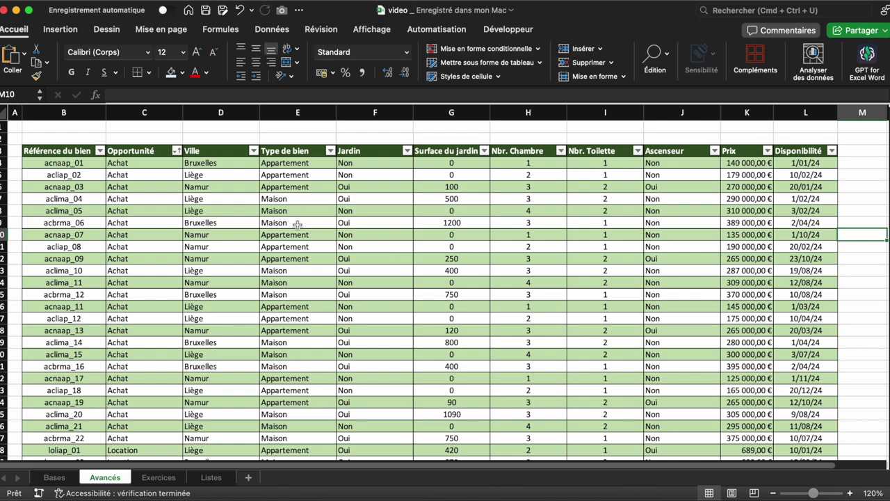
- Glance at the Exercices questions, then return to the Avancés property data
scroll(309, 286, down, 3)
scroll(308, 286, down, 7)
scroll(309, 285, up, 10)
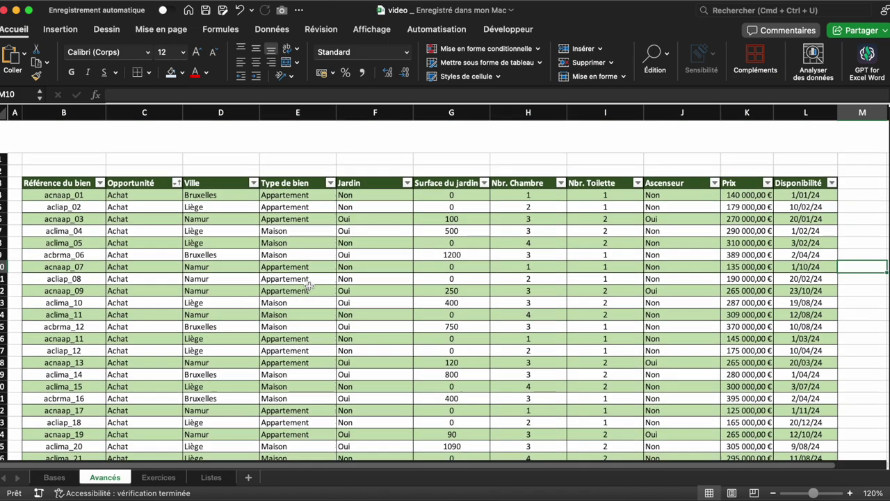
click(159, 478)
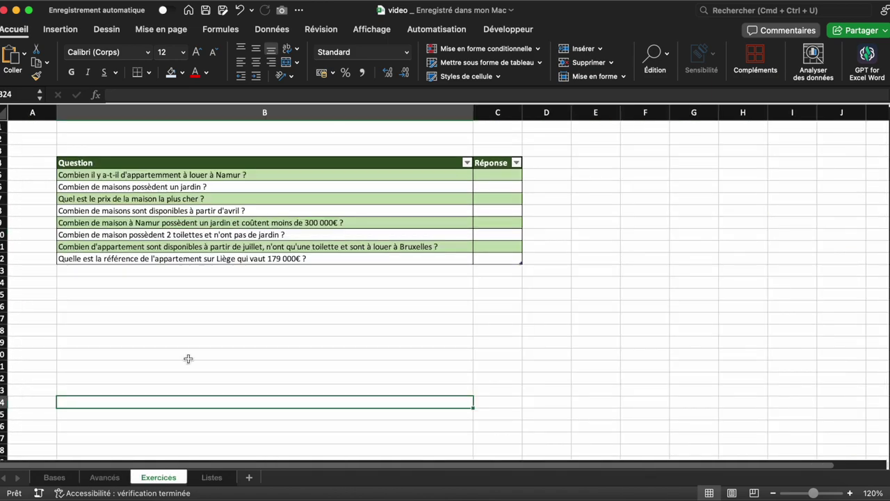
click(114, 479)
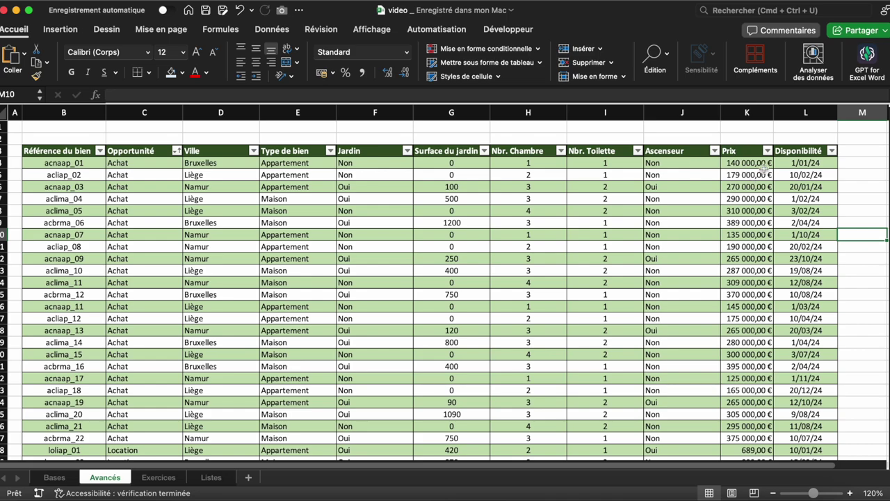
- Toggle the table's header filter arrows off and on in Table Design, leaving them shown
scroll(760, 322, down, 4)
scroll(754, 391, up, 5)
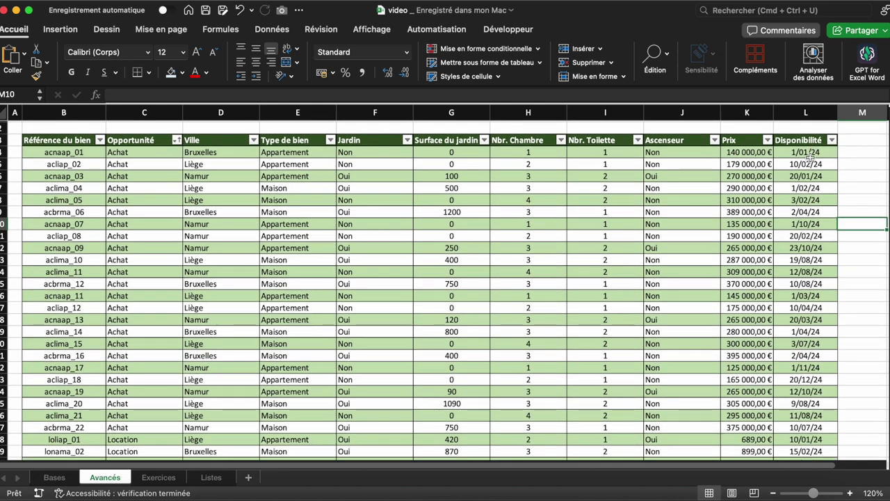
click(160, 29)
click(221, 247)
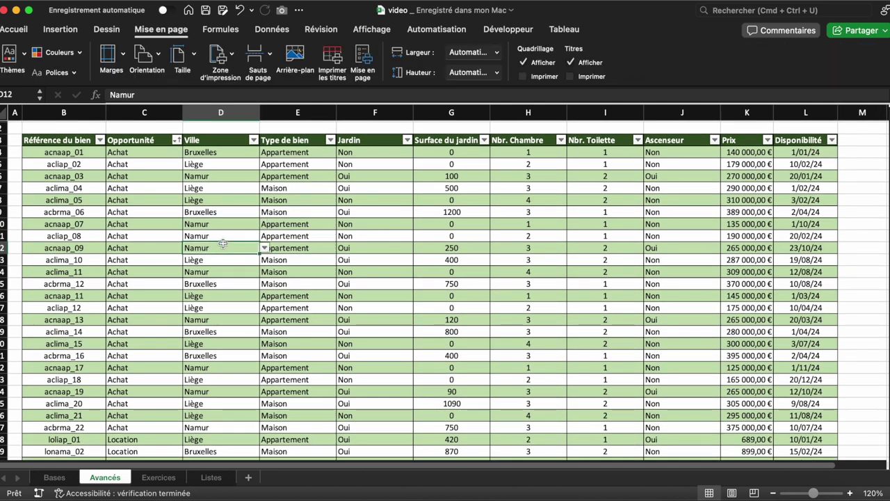
click(568, 29)
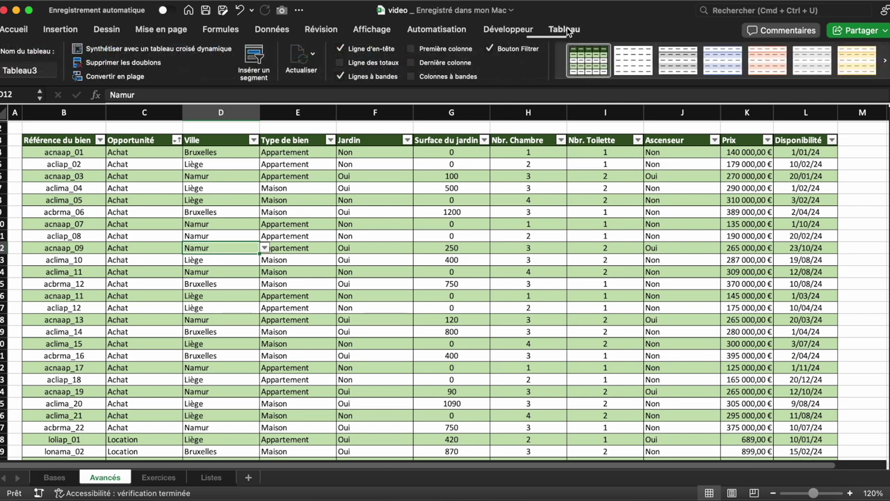
click(535, 50)
click(535, 50)
click(535, 50)
click(535, 50)
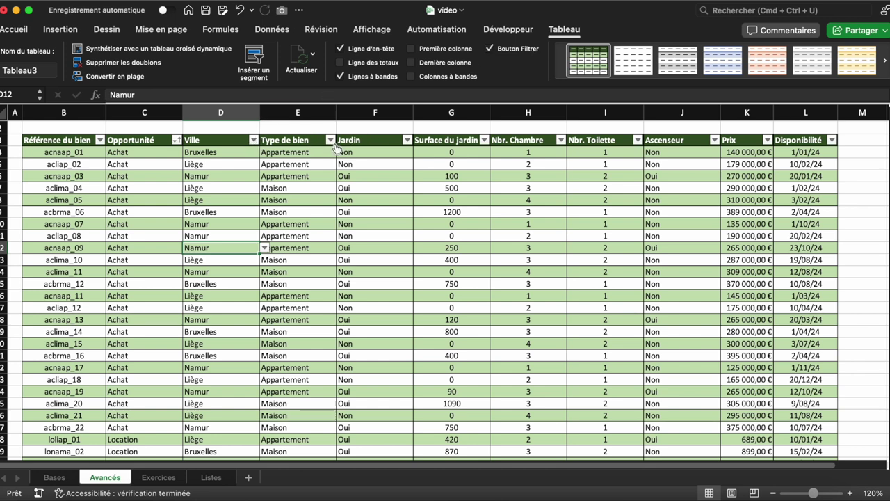
click(14, 29)
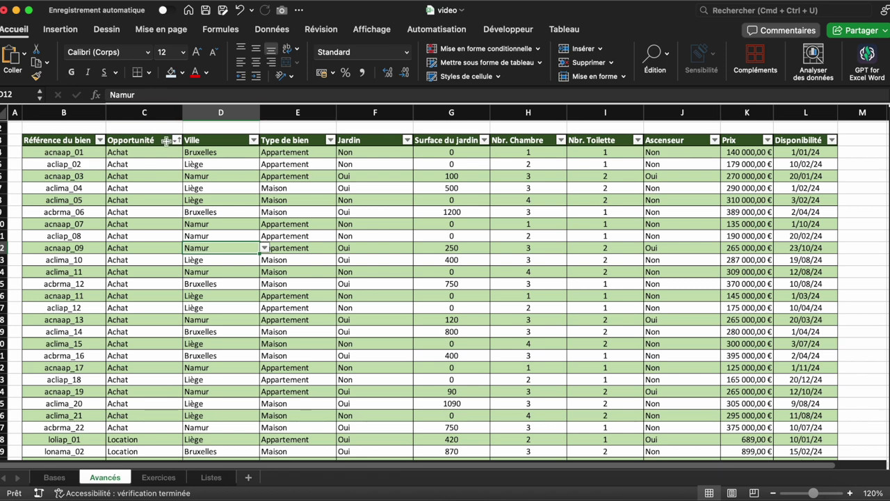
- Sort the table by Opportunité descending, then back to ascending
scroll(154, 263, down, 3)
scroll(154, 263, up, 4)
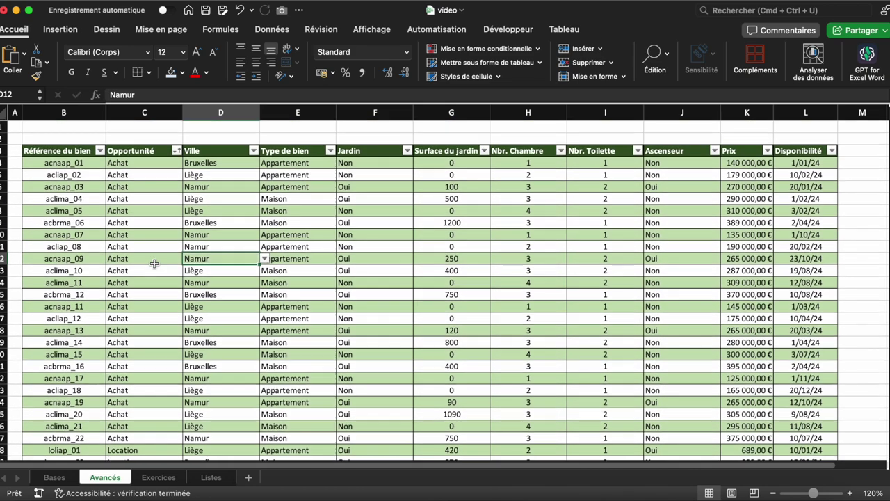
scroll(150, 227, down, 2)
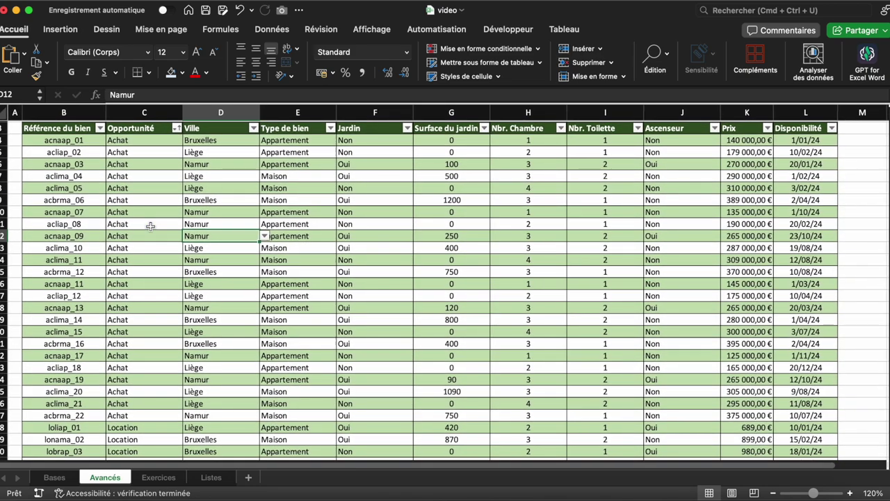
click(177, 129)
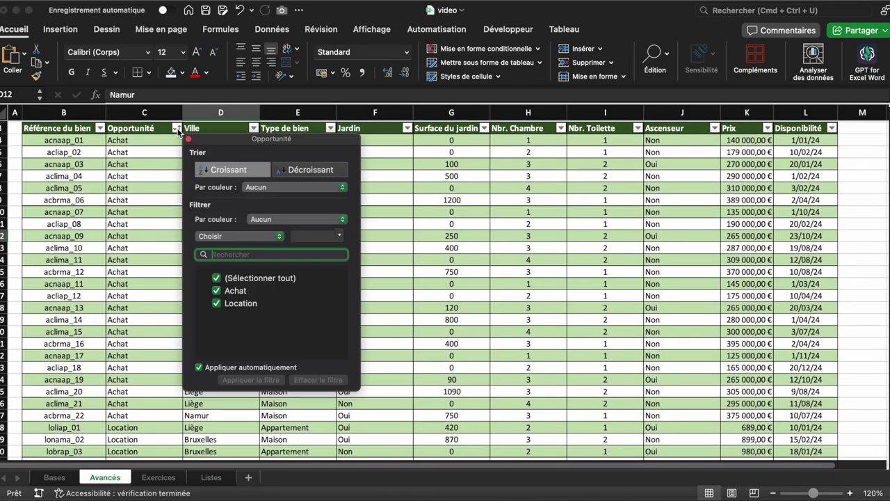
drag(222, 140, 313, 139)
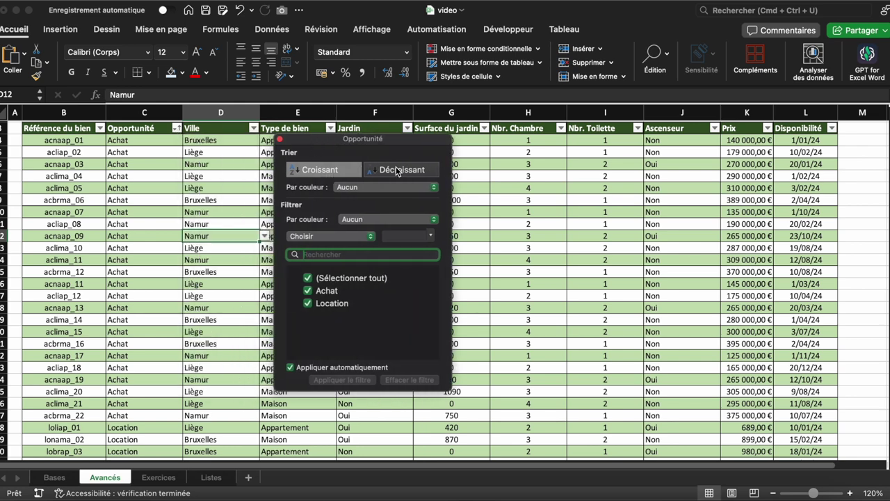
click(396, 169)
click(332, 172)
- Filter Opportunité to equal Achat, then clear that filter
click(310, 236)
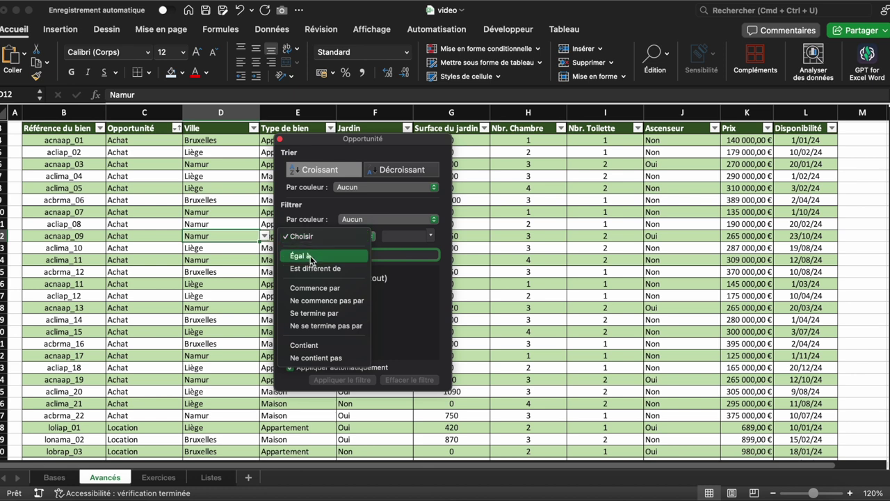
click(310, 255)
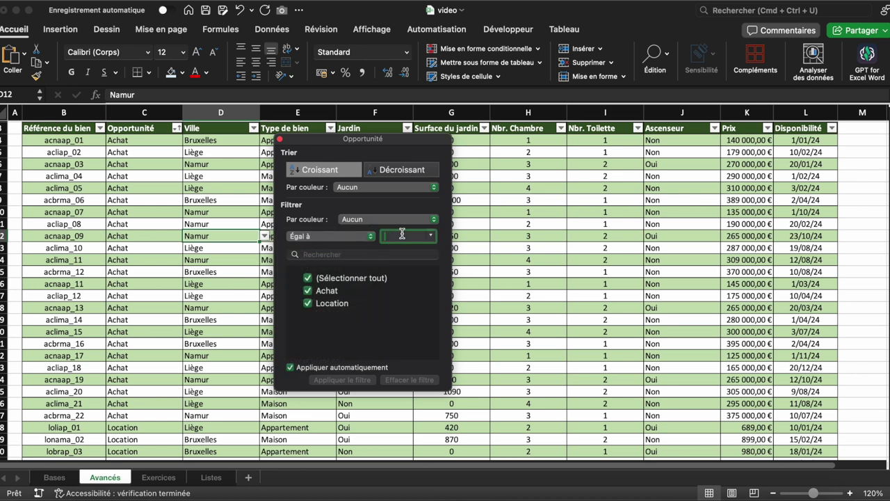
click(431, 238)
click(414, 253)
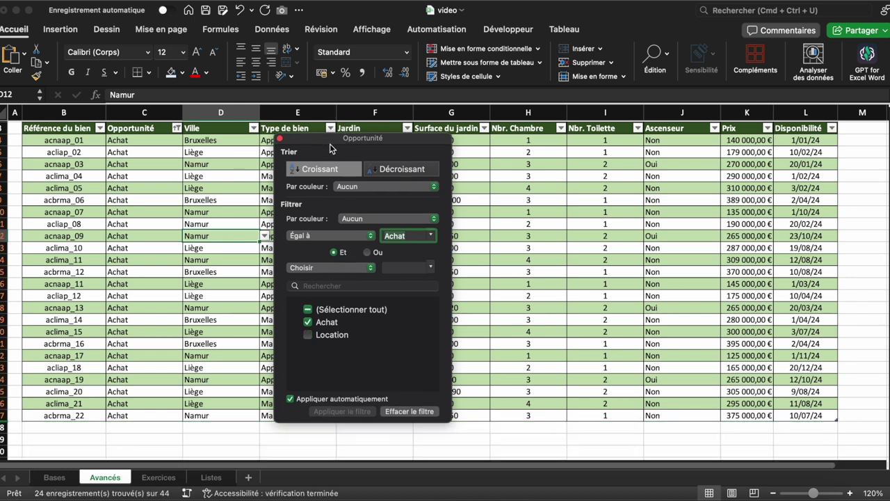
drag(329, 143, 580, 168)
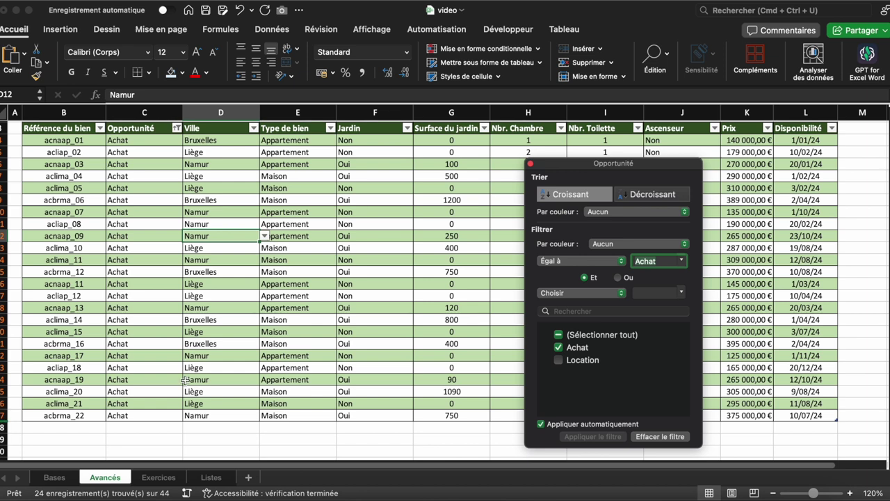
click(577, 260)
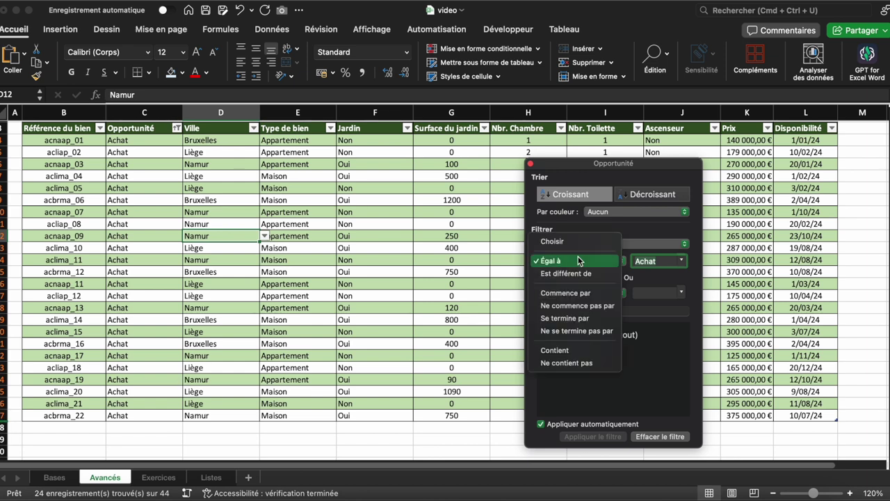
click(664, 391)
click(661, 436)
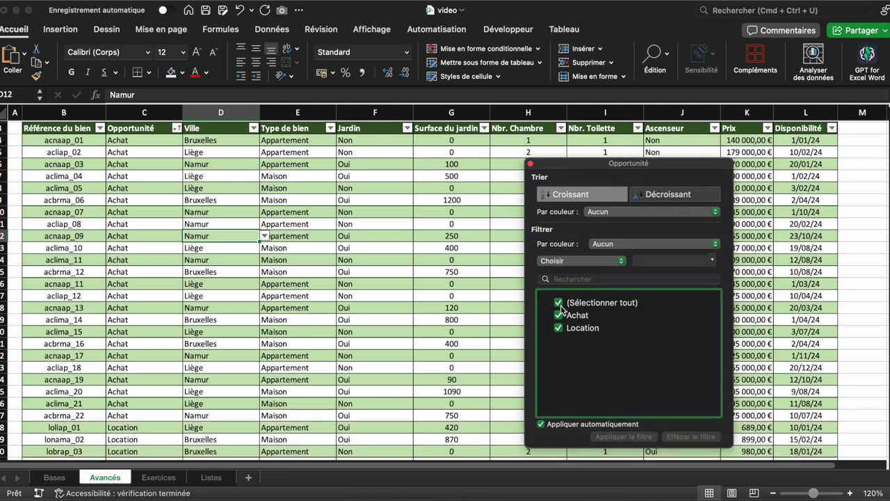
- Toggle Location and Achat in the Opportunité filter, leaving both values shown
click(560, 328)
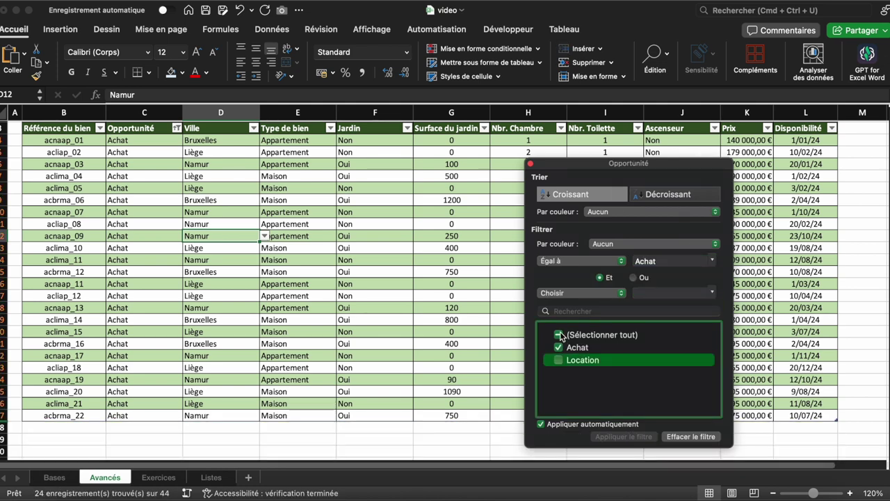
click(560, 359)
click(558, 315)
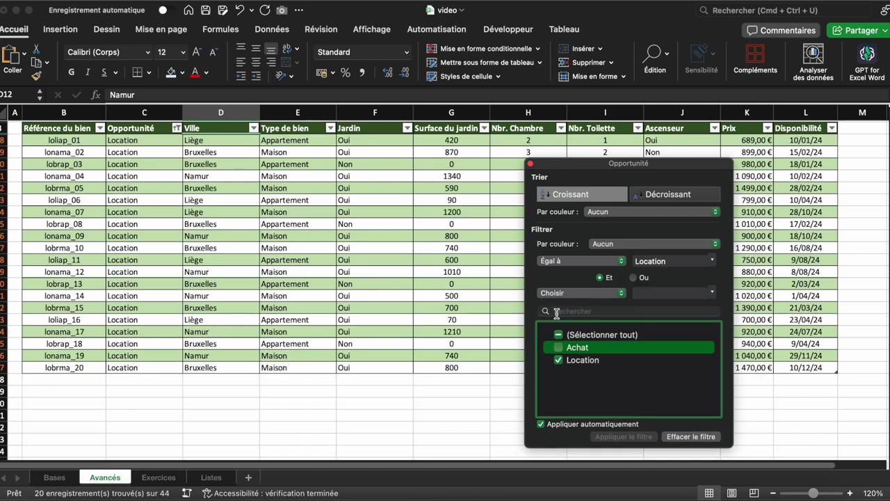
click(559, 348)
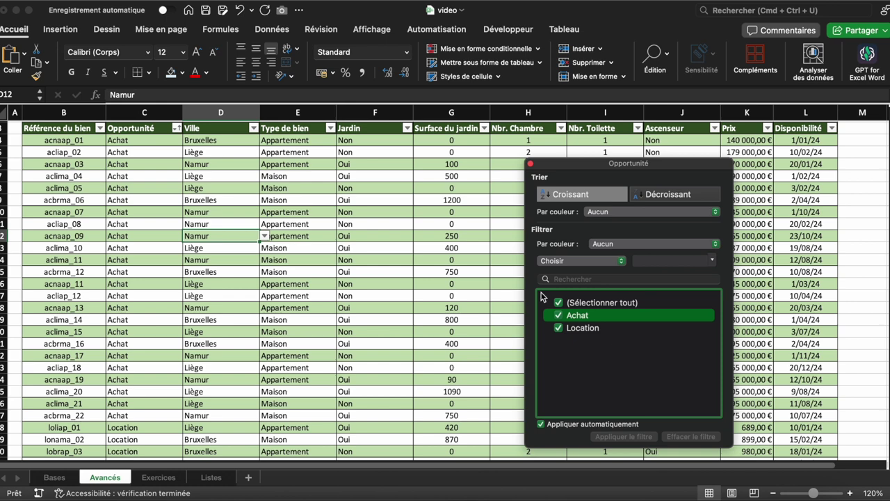
click(531, 166)
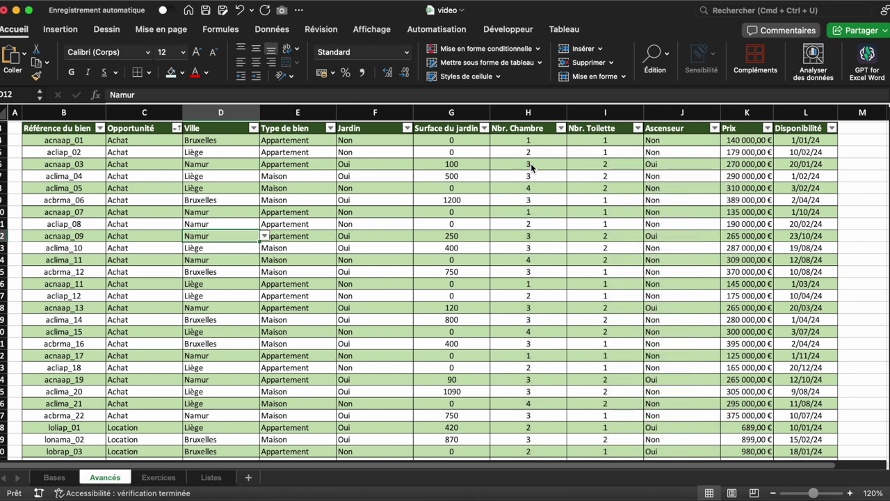
- Filter Surface du jardin to greater than or equal to 900, then clear it
click(453, 164)
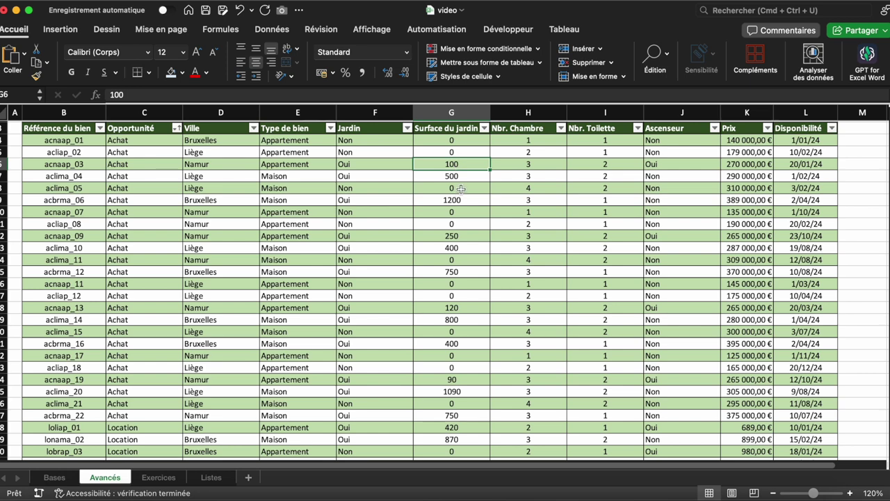
click(486, 130)
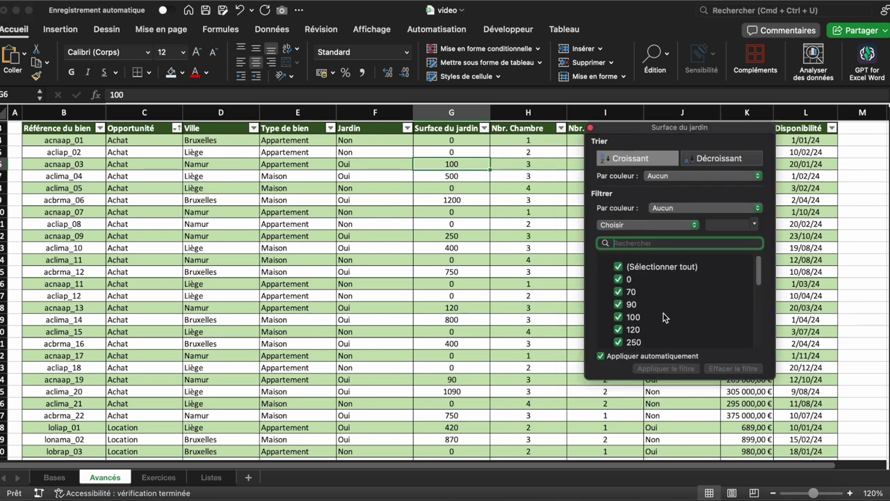
click(624, 225)
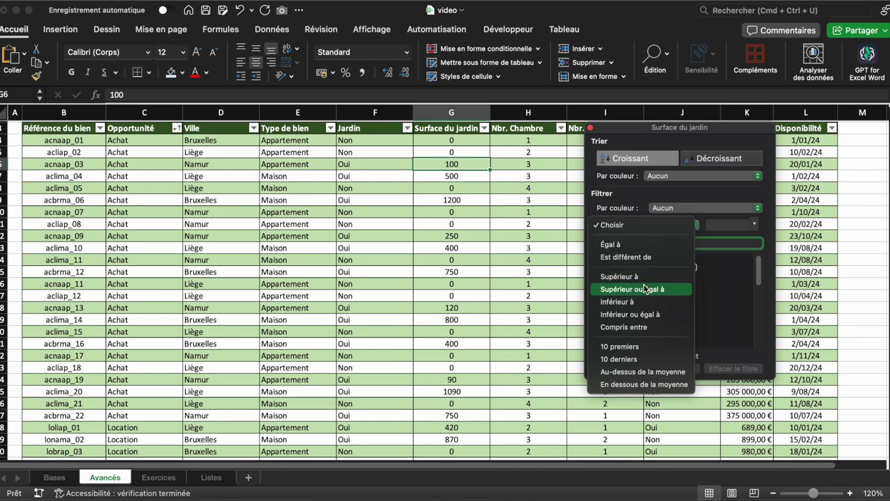
click(646, 289)
text(900)
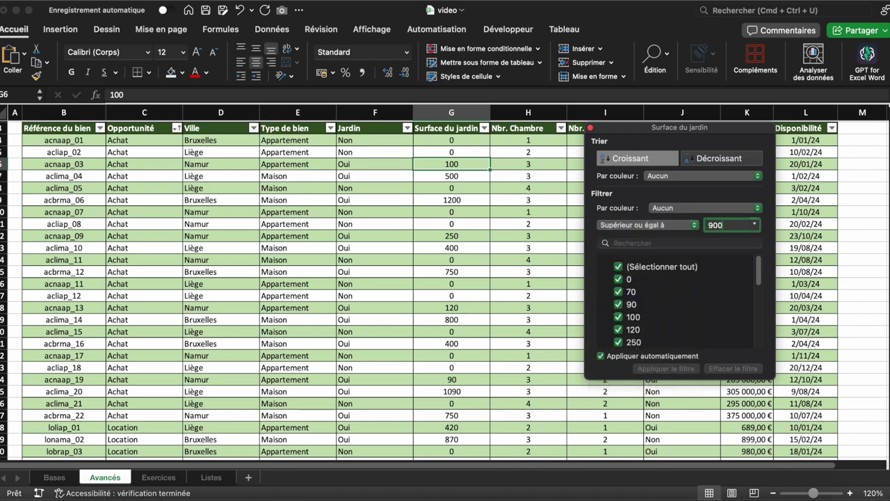
scroll(492, 336, up, 2)
scroll(492, 336, down, 1)
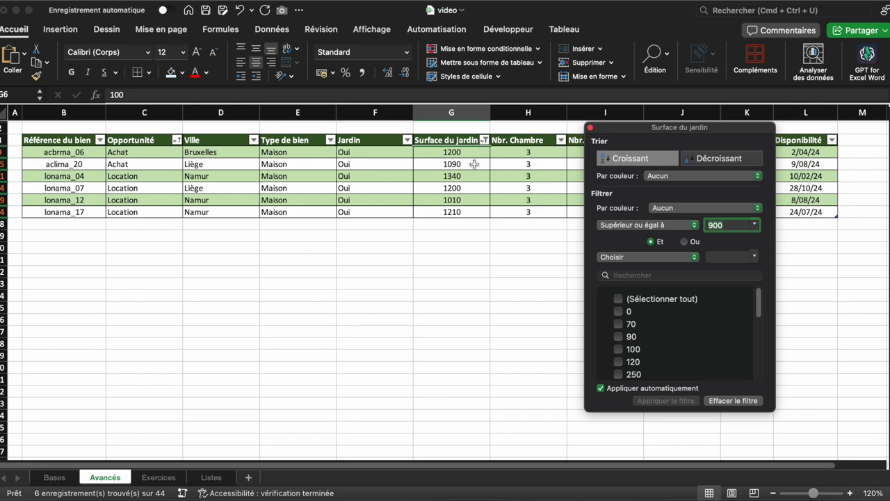
click(736, 401)
- Filter the Opportunité column to keep only Location properties
click(748, 174)
scroll(480, 248, right, 2)
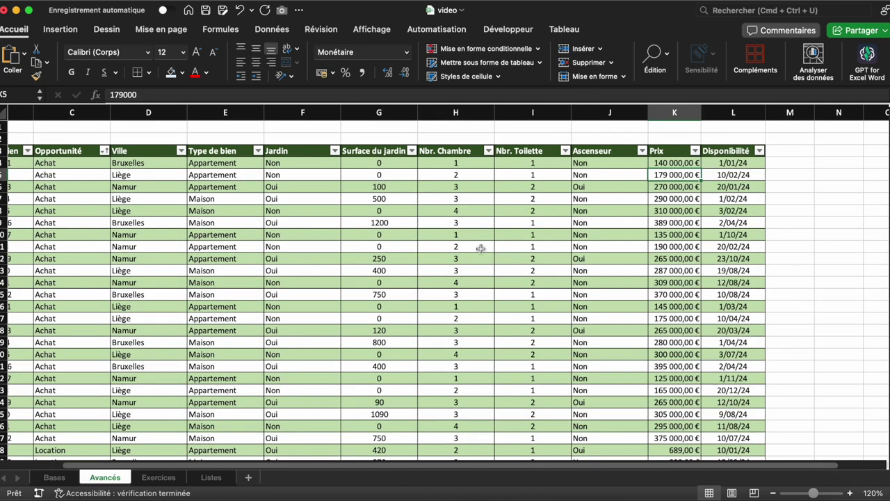
scroll(480, 249, left, 2)
scroll(480, 248, right, 1)
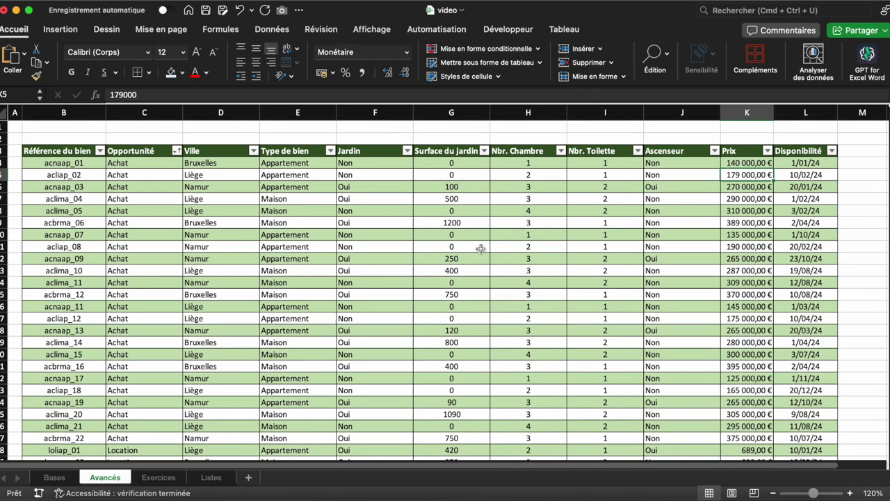
click(177, 151)
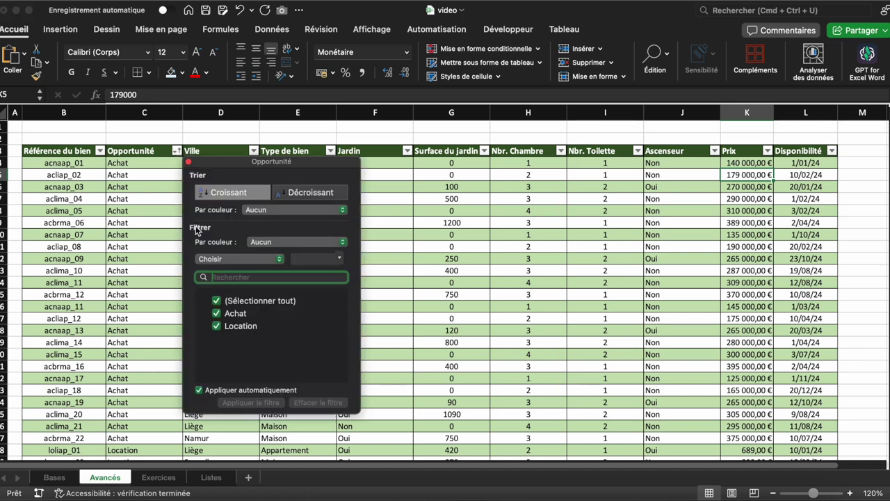
click(232, 316)
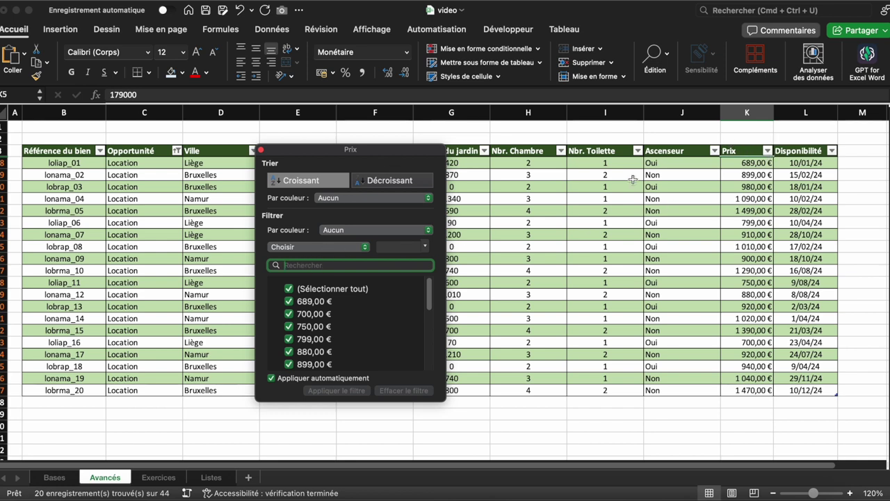
- Filter Prix to less than or equal to 1000, leaving 12 rows
click(340, 249)
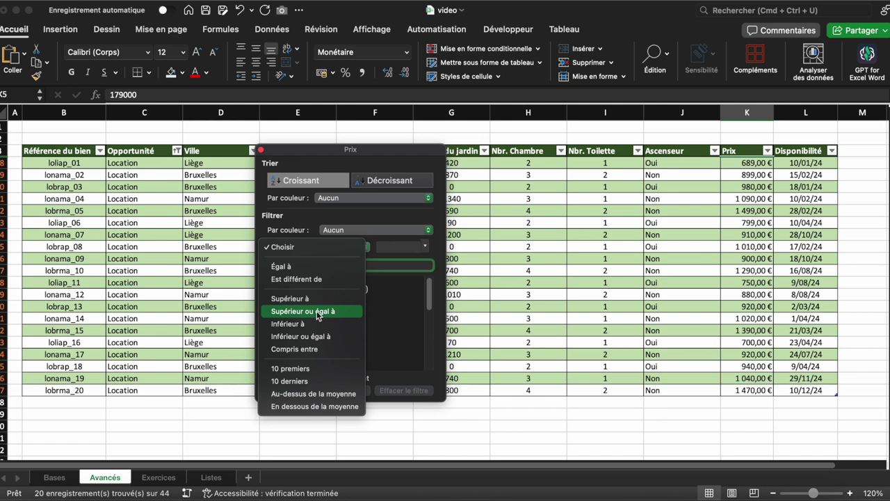
click(309, 337)
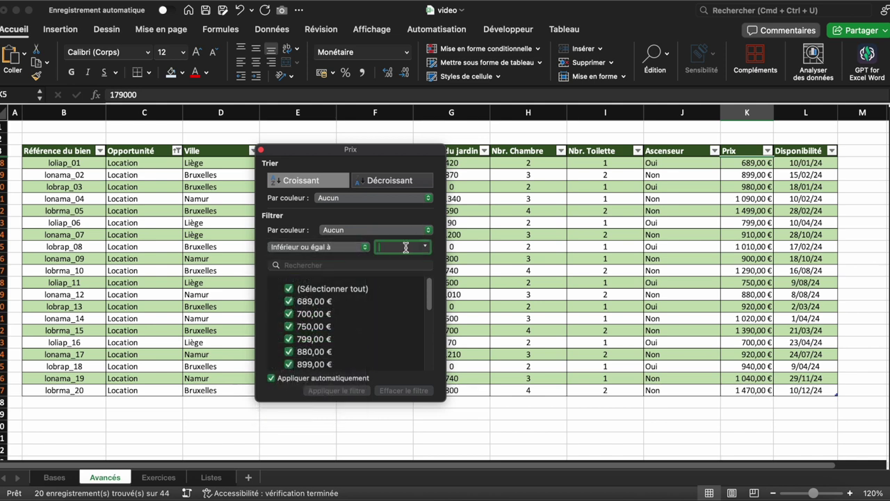
click(401, 247)
text(10000)
key(Return)
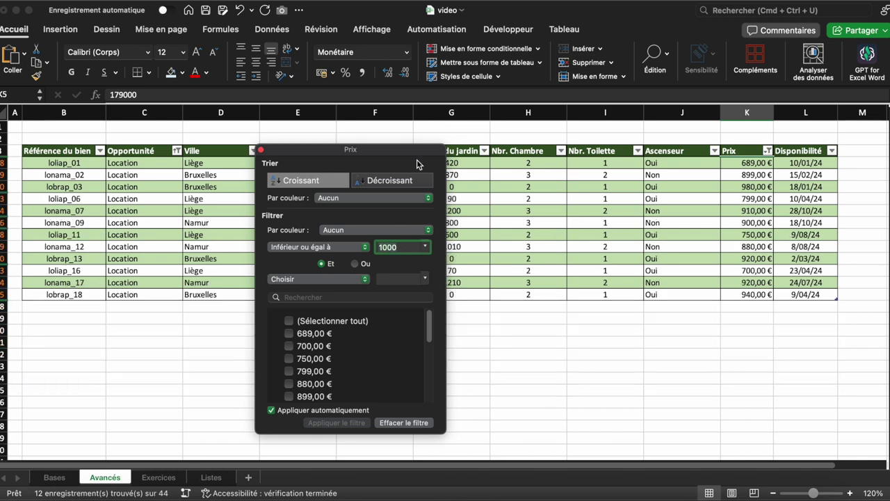
drag(415, 149, 493, 203)
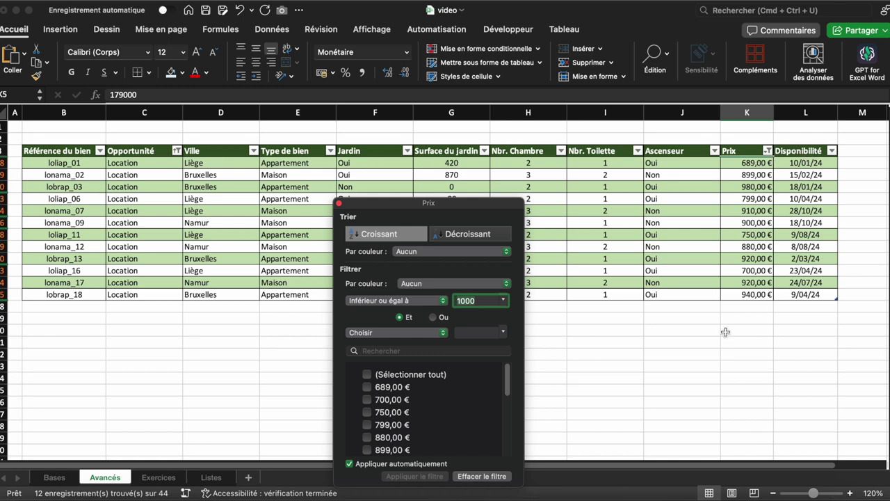
drag(382, 204, 417, 148)
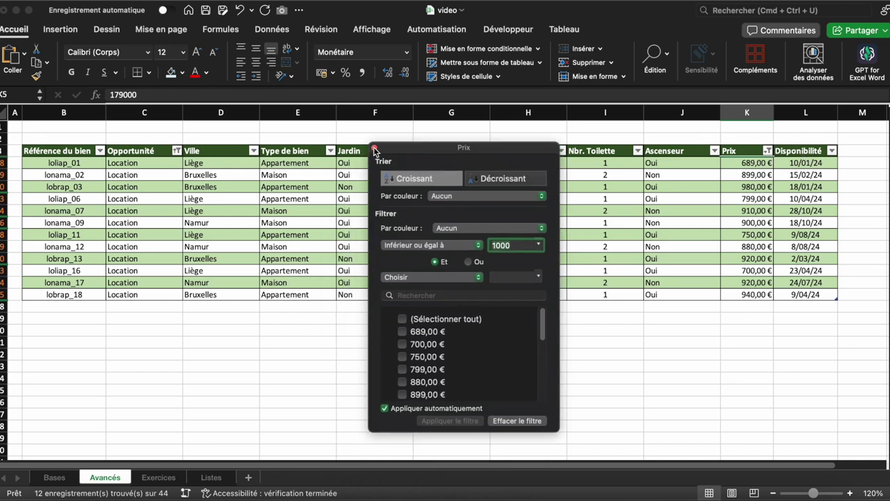
click(374, 149)
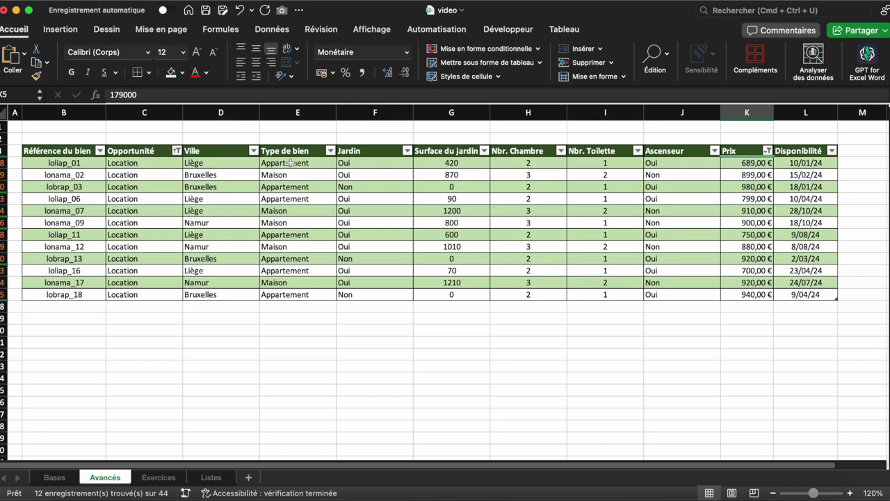
- Clear all filters with Données > Effacer, then open the Disponibilité filter from cell L9
click(279, 32)
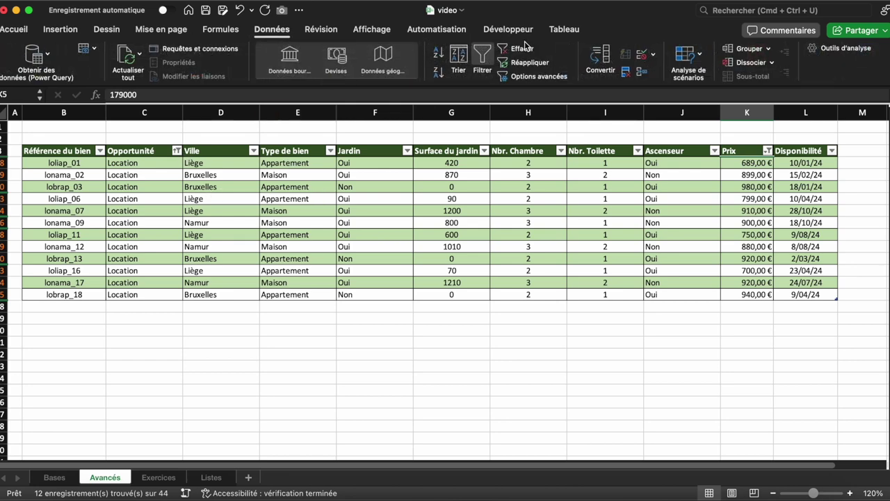
click(522, 52)
scroll(555, 253, down, 3)
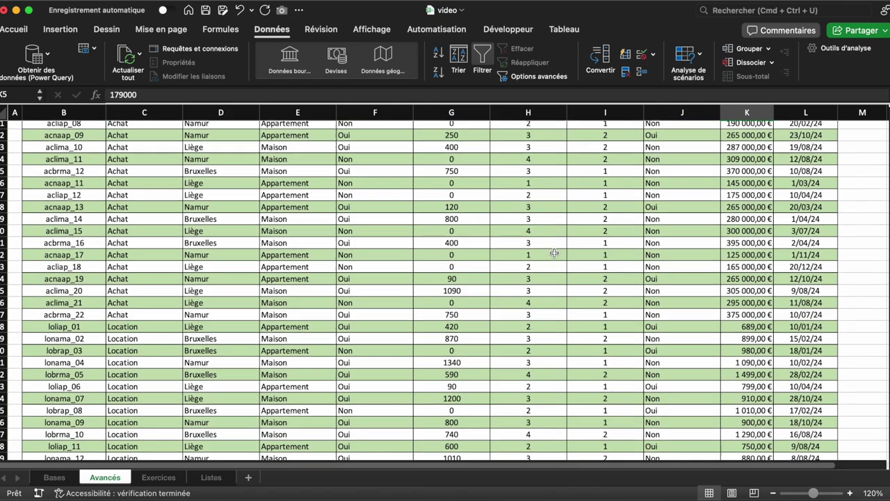
scroll(554, 253, up, 3)
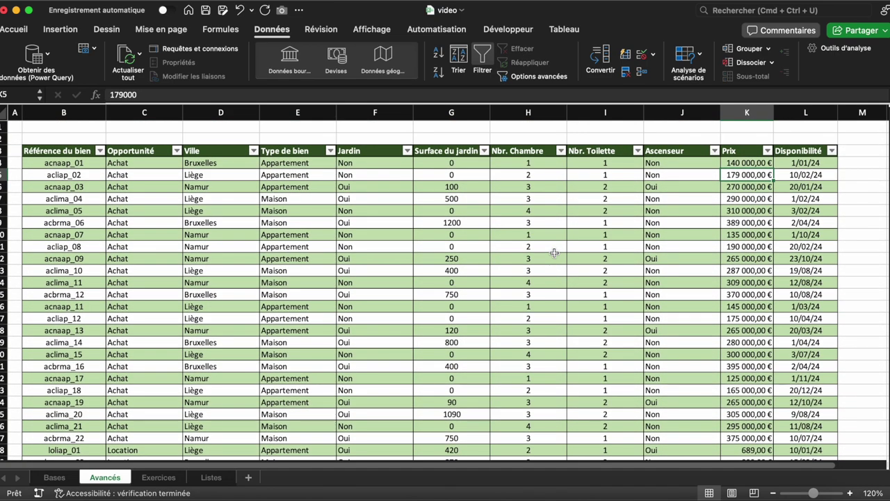
click(813, 224)
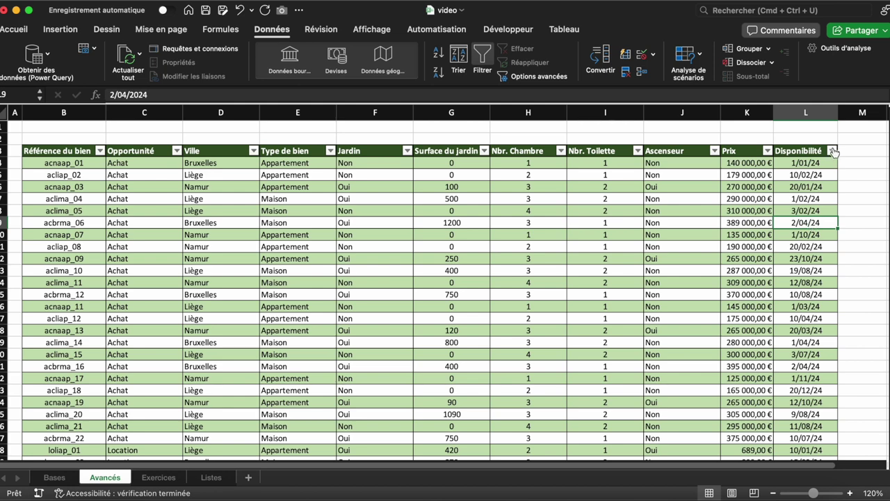
click(833, 153)
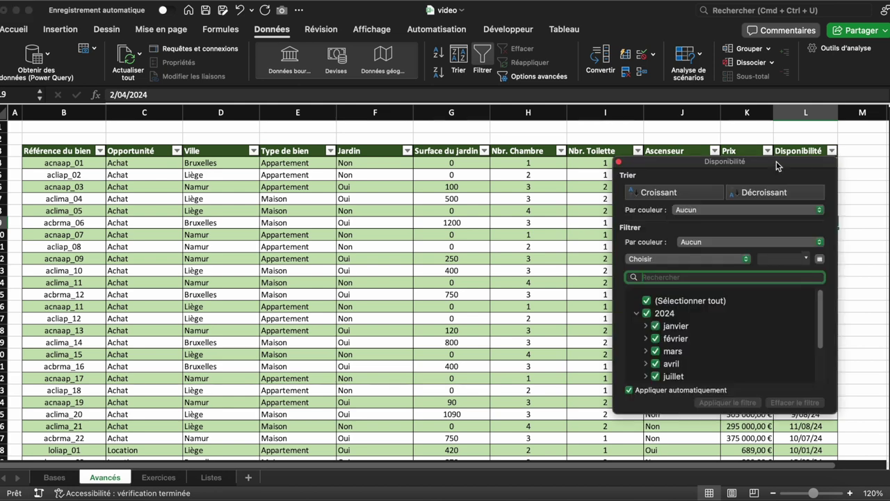
- Filter Disponibilité to janvier only, after briefly adding février and mars
drag(778, 163, 515, 165)
scroll(451, 328, down, 3)
scroll(452, 333, up, 1)
scroll(424, 324, up, 2)
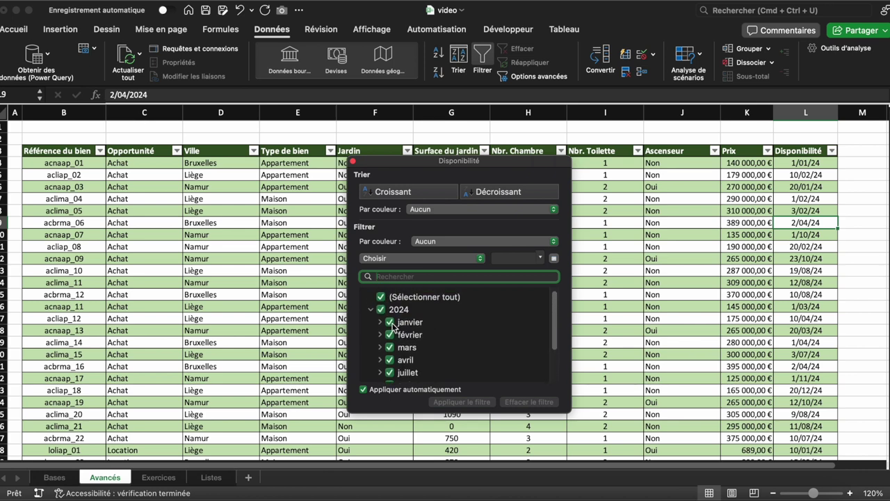
click(383, 299)
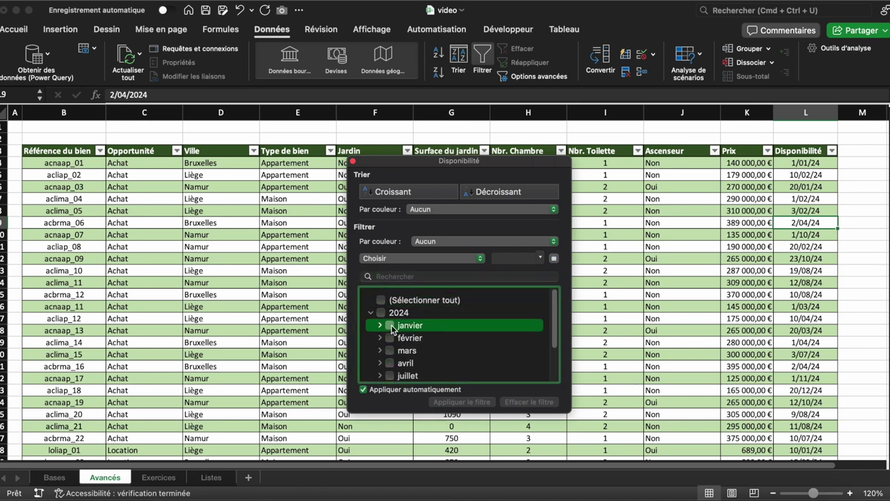
click(390, 326)
click(390, 338)
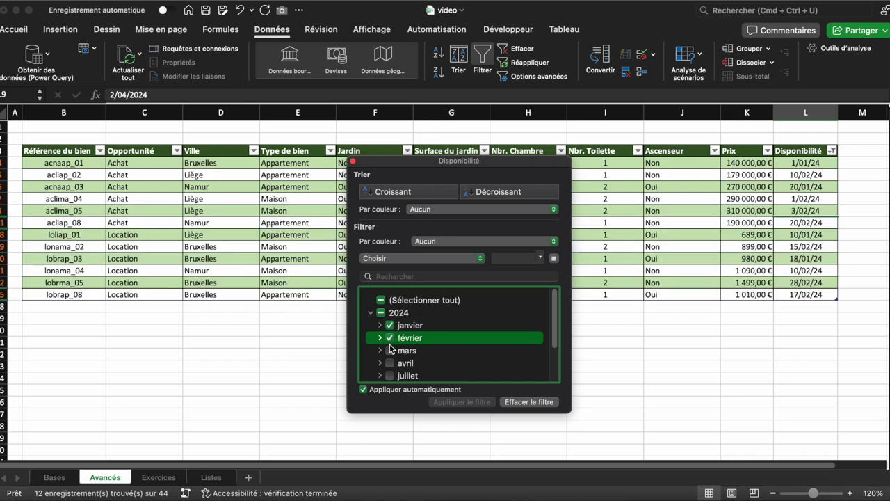
click(390, 350)
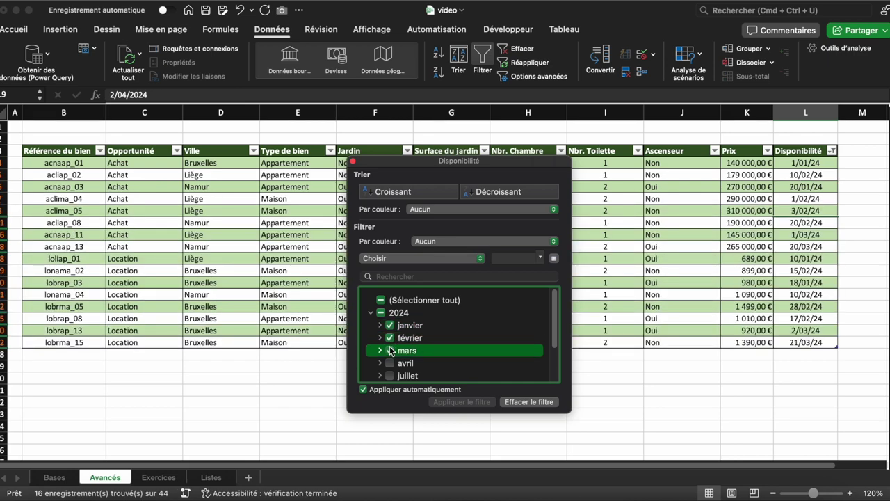
click(390, 350)
click(391, 338)
click(391, 326)
click(429, 260)
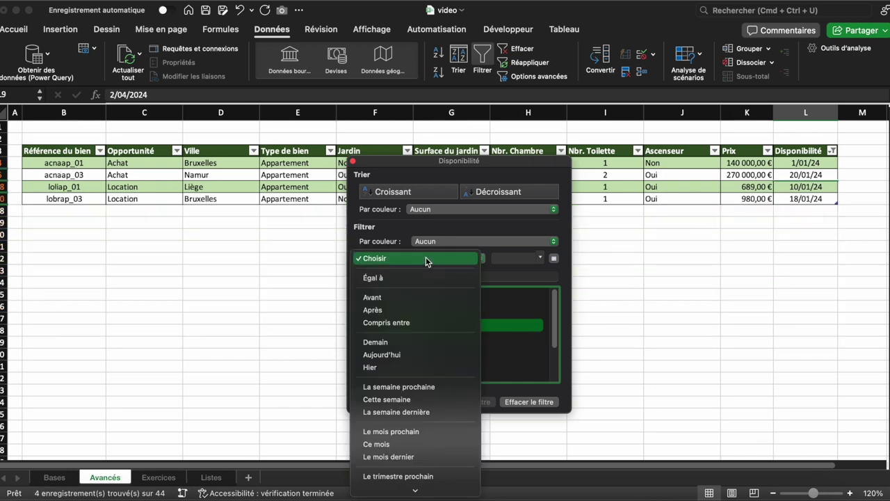
- Try Le mois prochain and Ce trimestre date filters on Disponibilité, then clear the filter
scroll(421, 362, down, 3)
scroll(415, 357, down, 2)
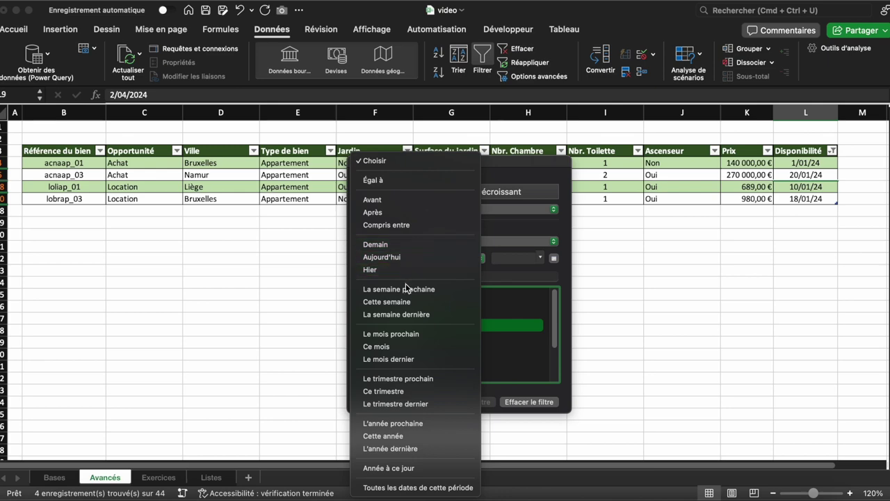
click(407, 338)
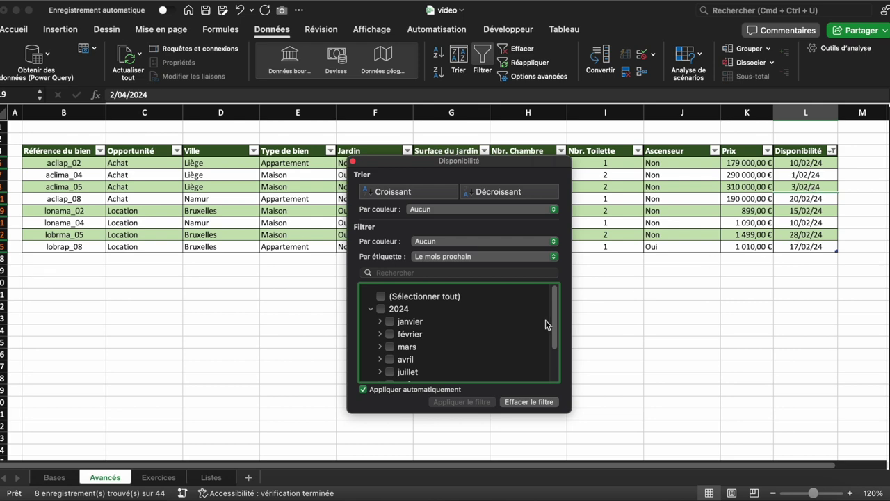
scroll(427, 334, down, 3)
click(438, 256)
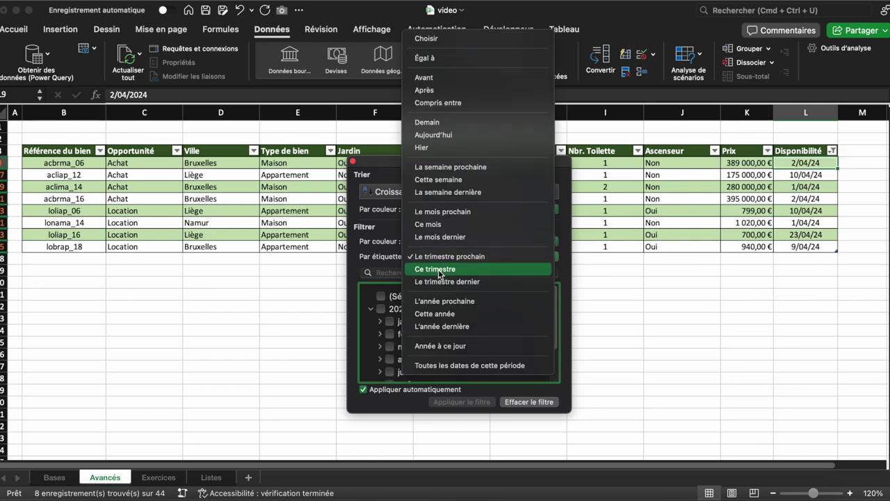
click(439, 271)
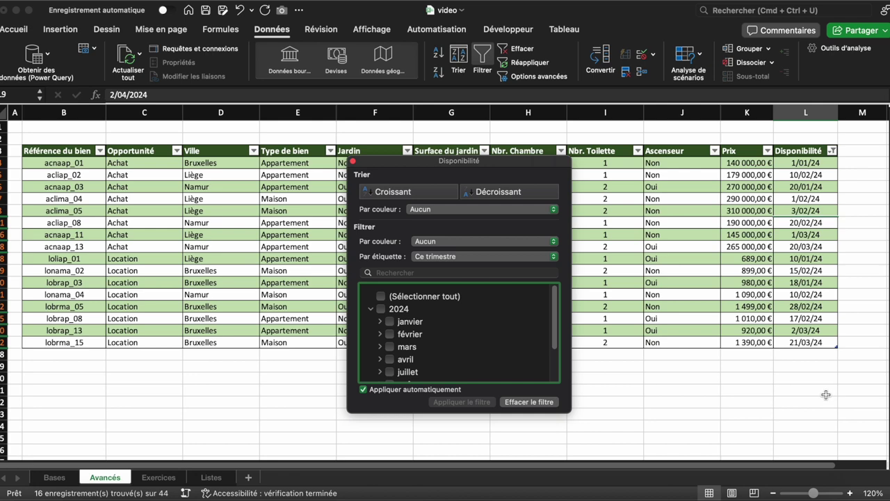
click(533, 402)
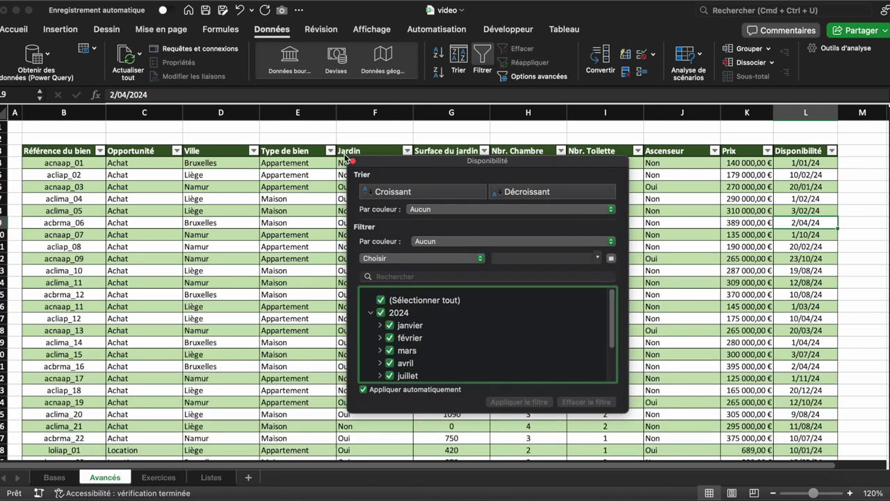
- Look at the first Namur question on Exercices, then select D14 on Avancés
click(353, 162)
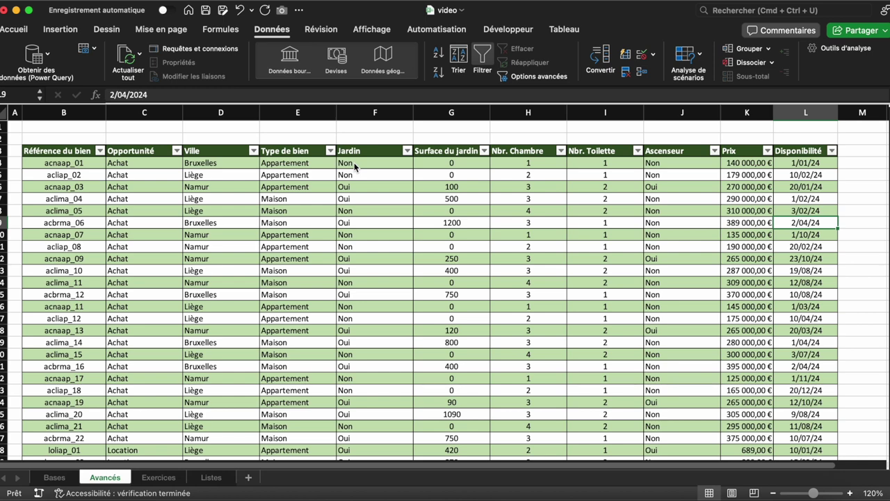
click(18, 31)
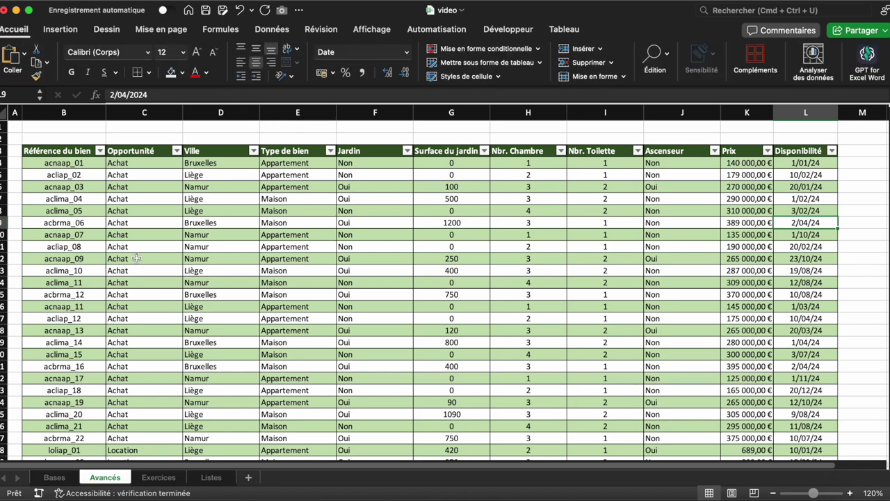
click(158, 479)
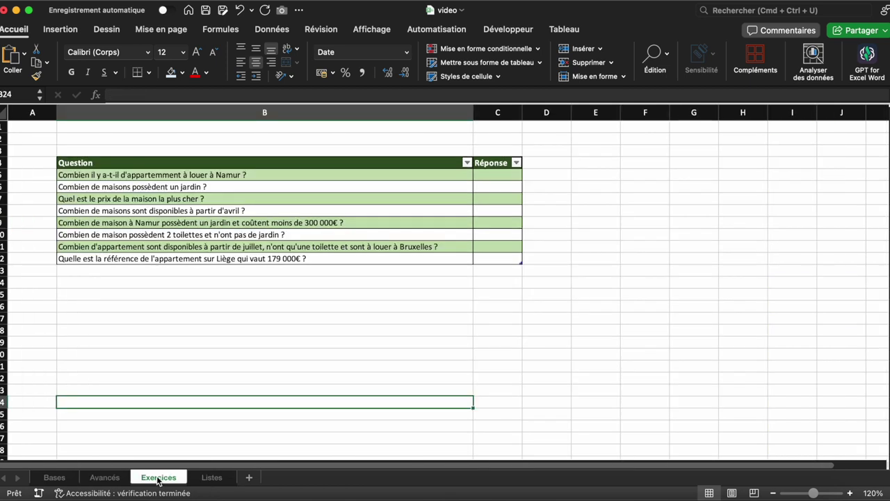
click(265, 176)
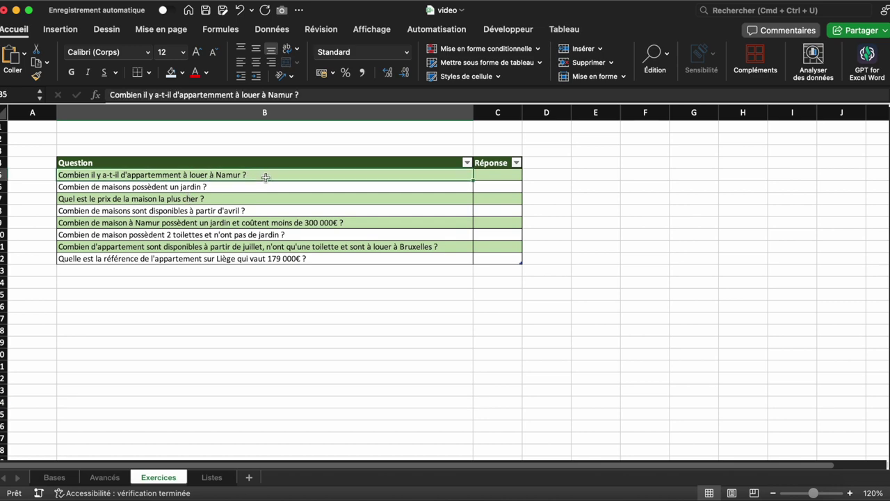
click(118, 479)
click(198, 282)
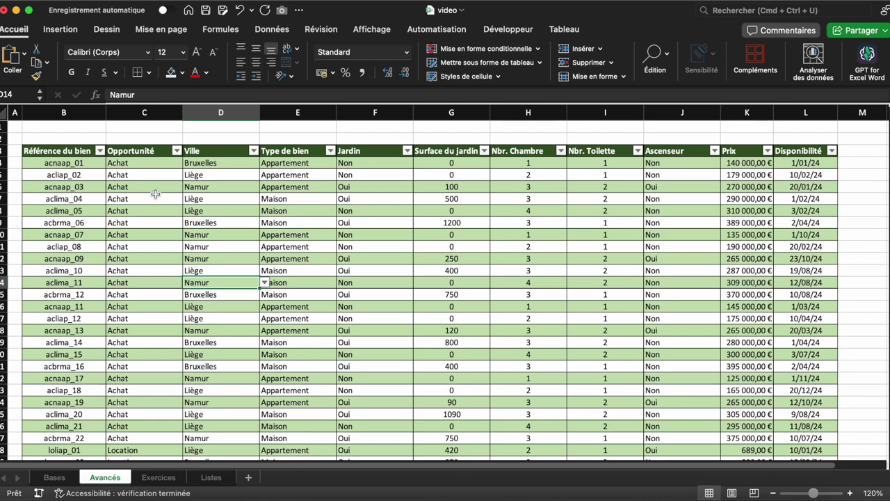
- Filter Opportunité to Location and Ville to Namur
click(177, 152)
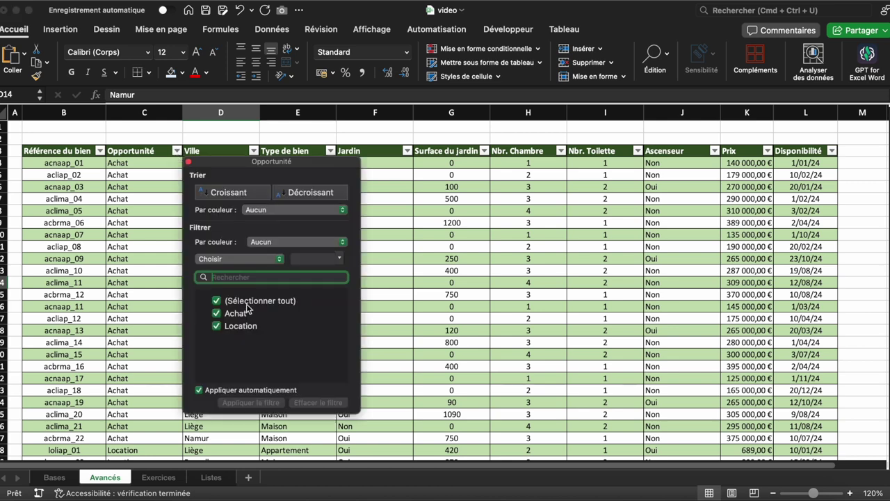
click(236, 314)
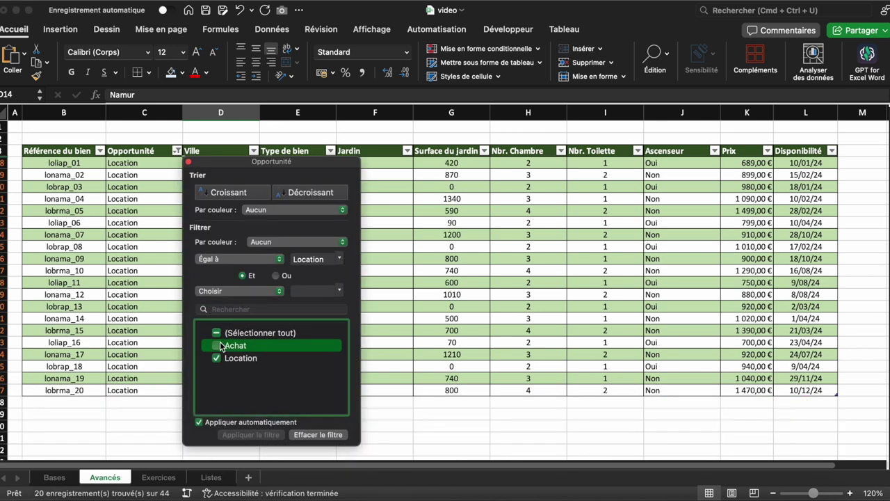
click(188, 162)
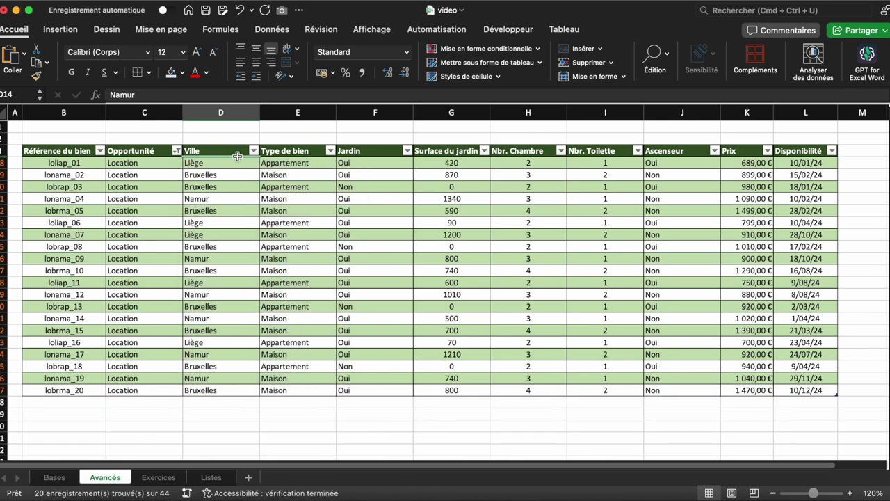
click(254, 151)
click(327, 300)
click(313, 338)
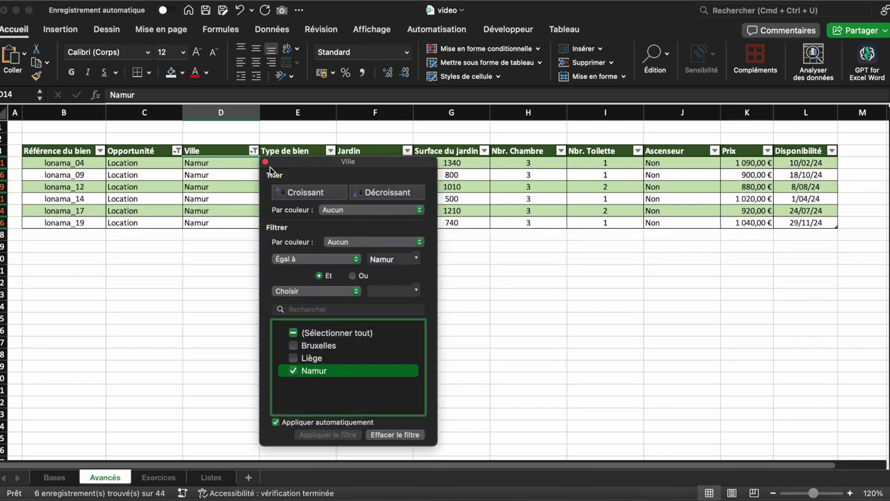
click(265, 162)
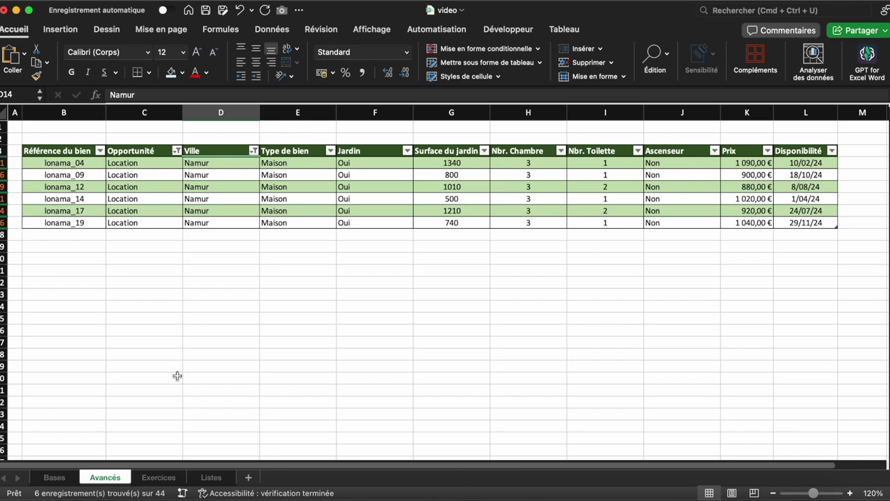
- Enter 6 as the answer in Exercices cell C5
click(159, 477)
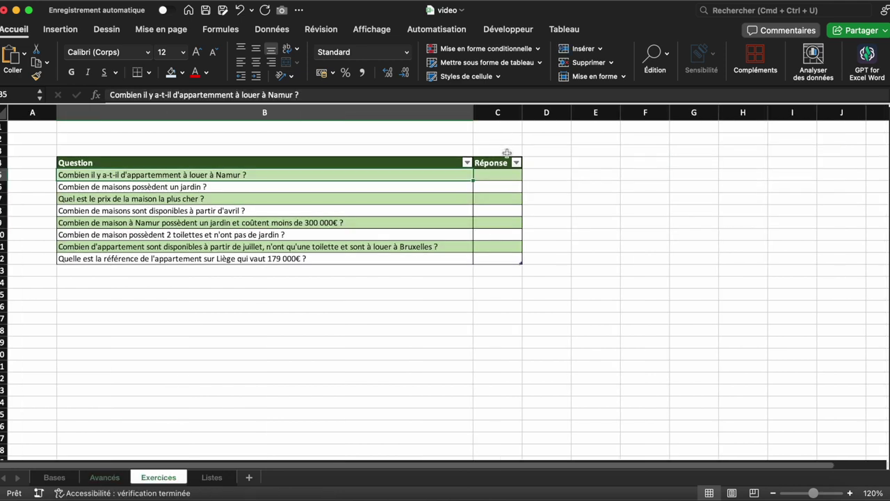
click(495, 171)
text(6)
key(Return)
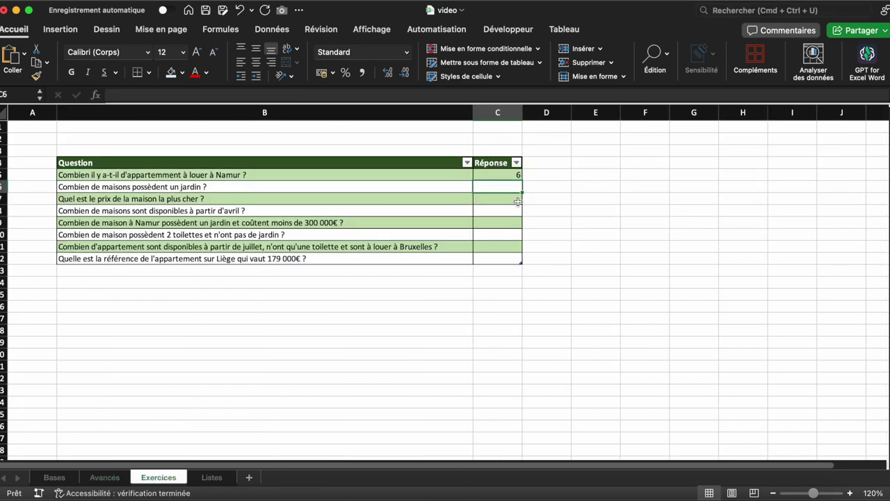
- Clear all filters on the Avancés table with Données > Effacer
click(271, 29)
click(105, 478)
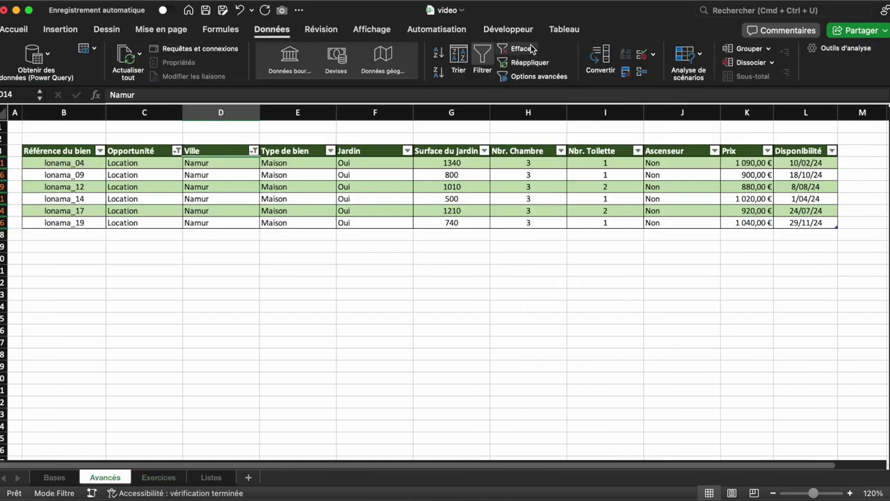
click(523, 48)
click(176, 478)
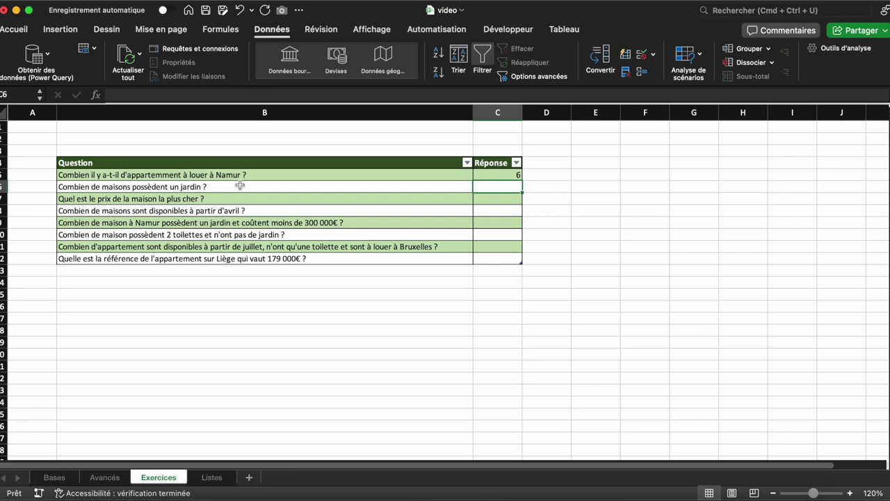
click(105, 478)
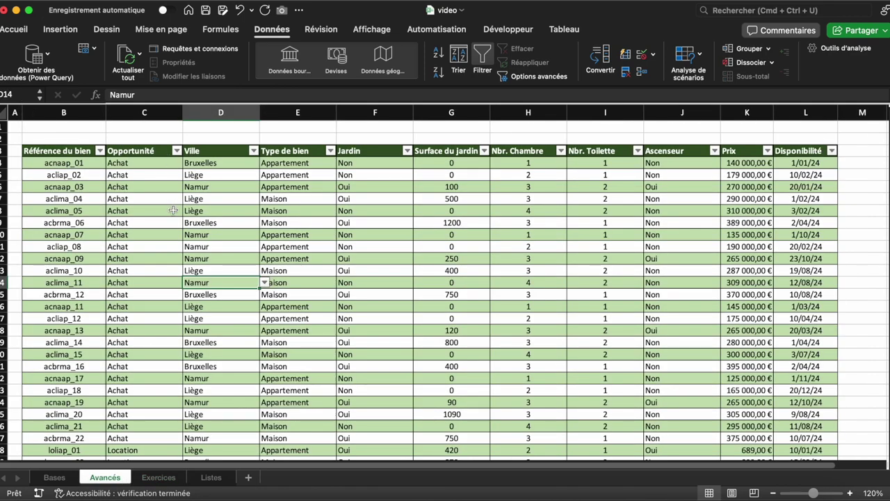
- Filter Type de bien to Maison and Jardin to Oui
click(173, 210)
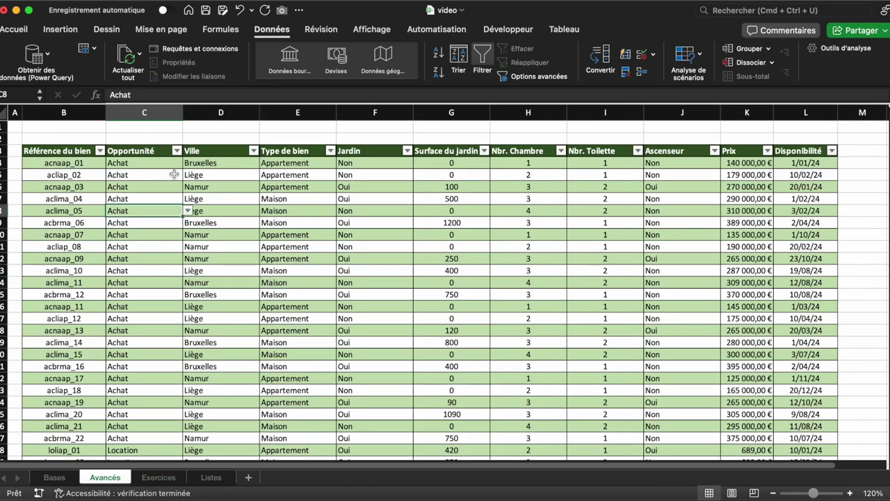
click(330, 151)
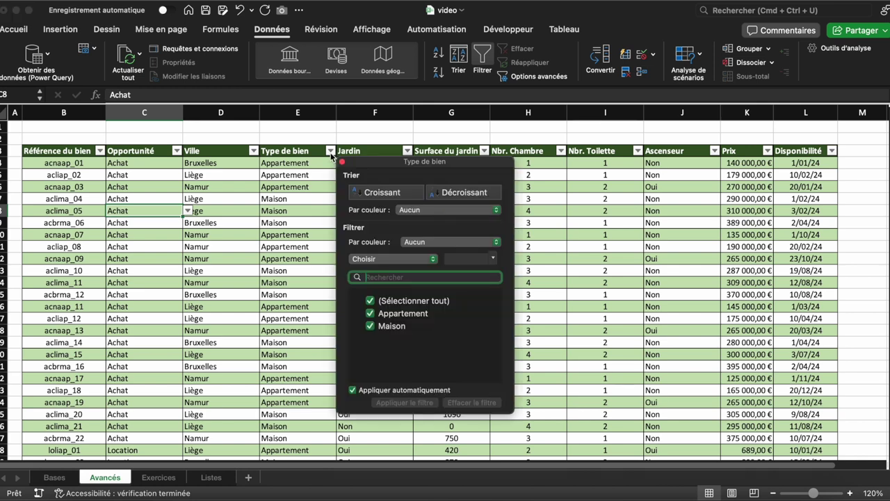
click(385, 317)
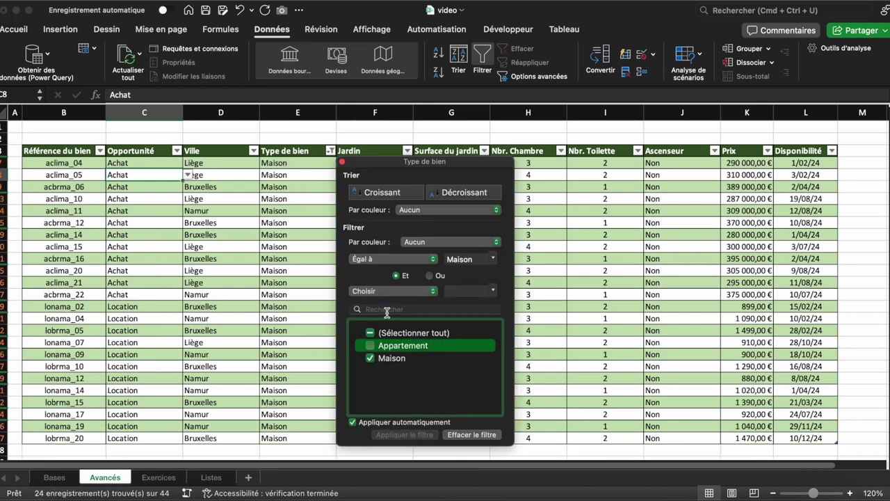
click(341, 162)
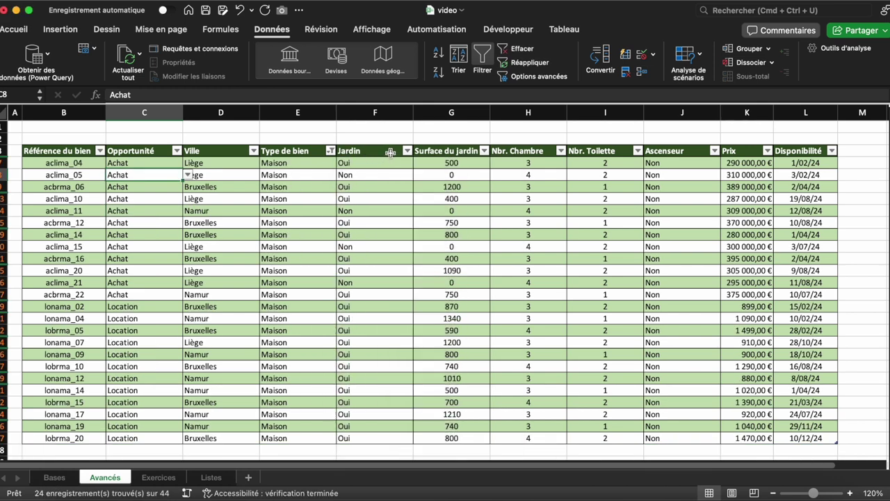
click(407, 151)
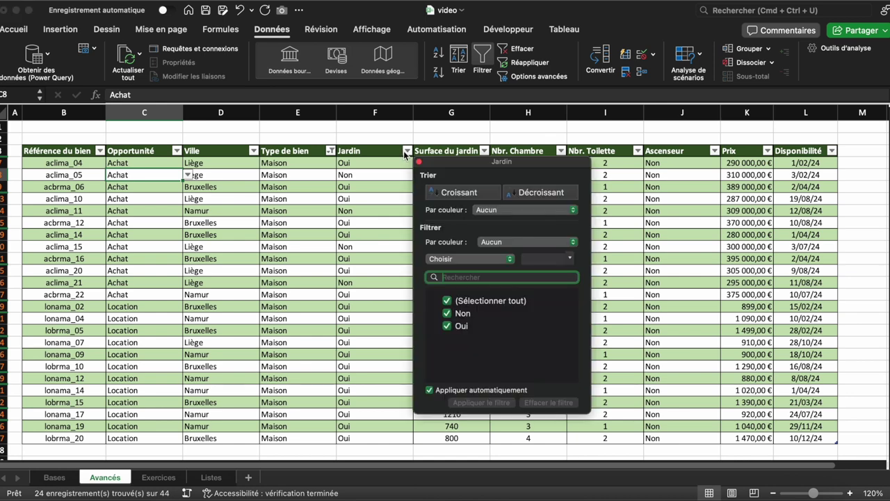
click(463, 315)
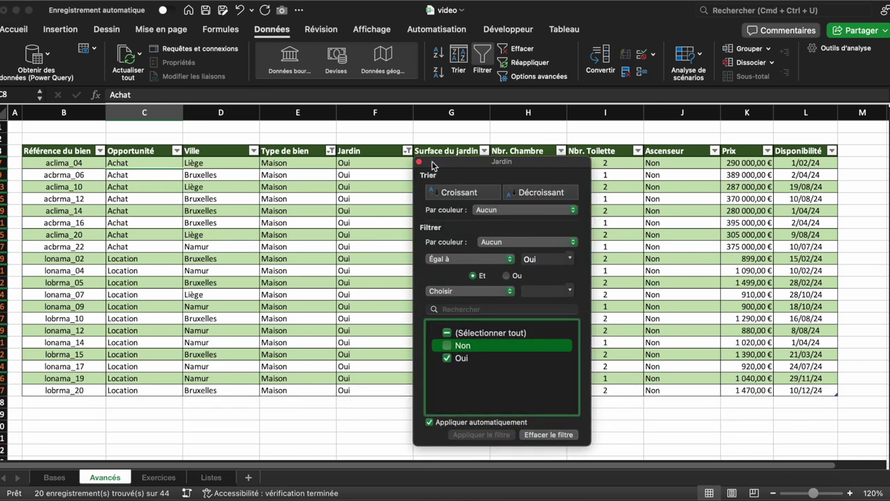
click(419, 163)
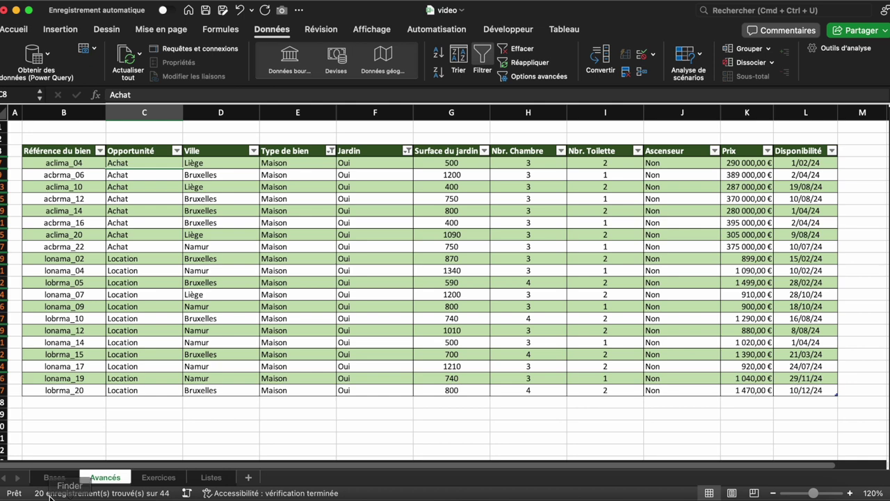
- Enter 20 in Exercices cell C6, then return to Avancés
click(159, 477)
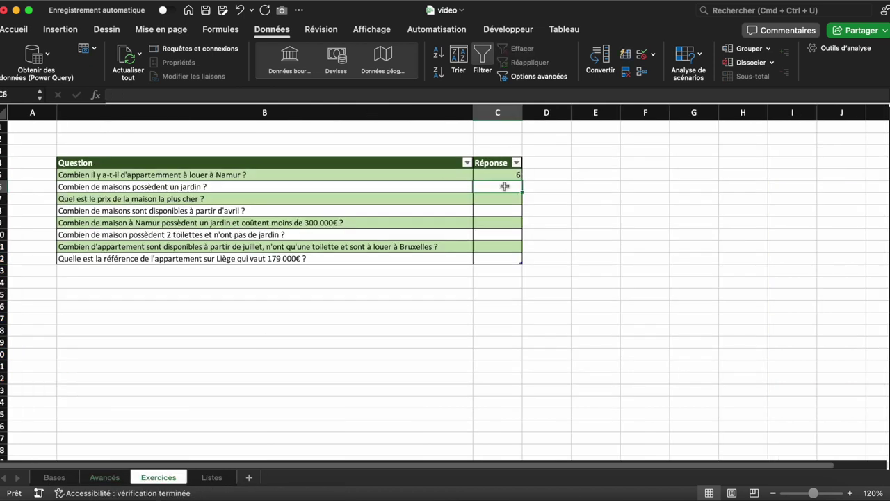
text(20)
key(Return)
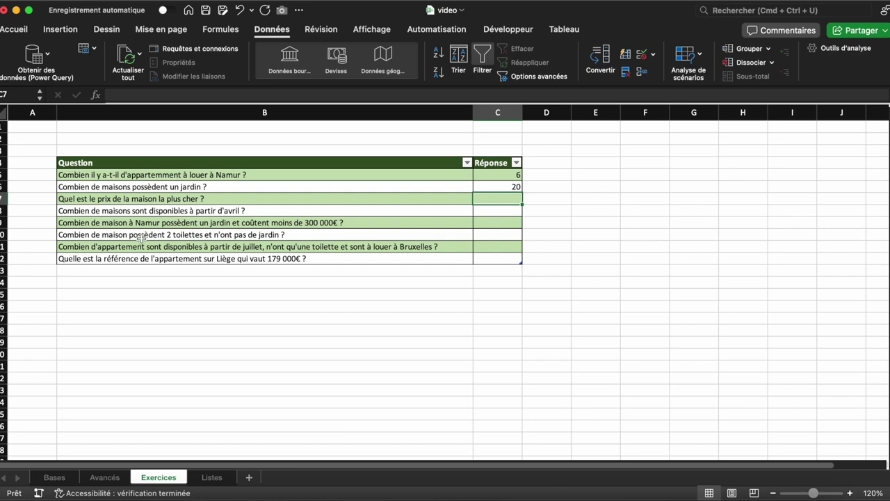
click(120, 478)
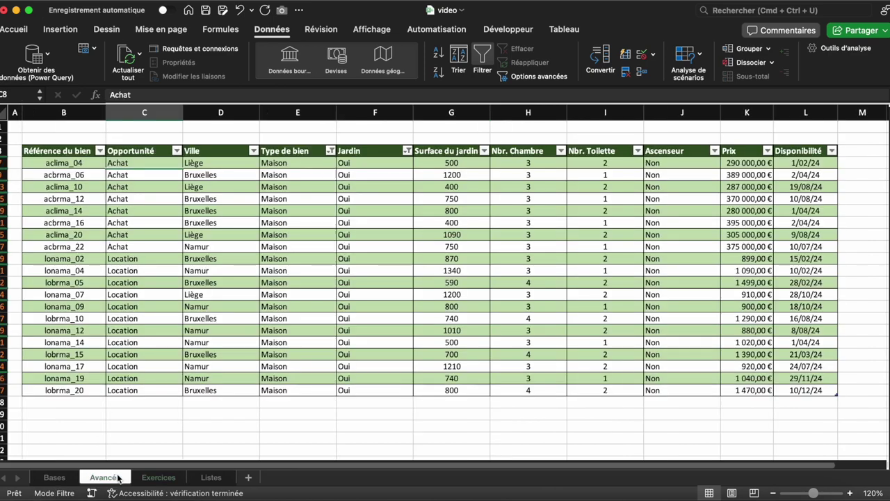
- Clear all filters and sort the table by Prix, highest first
click(522, 49)
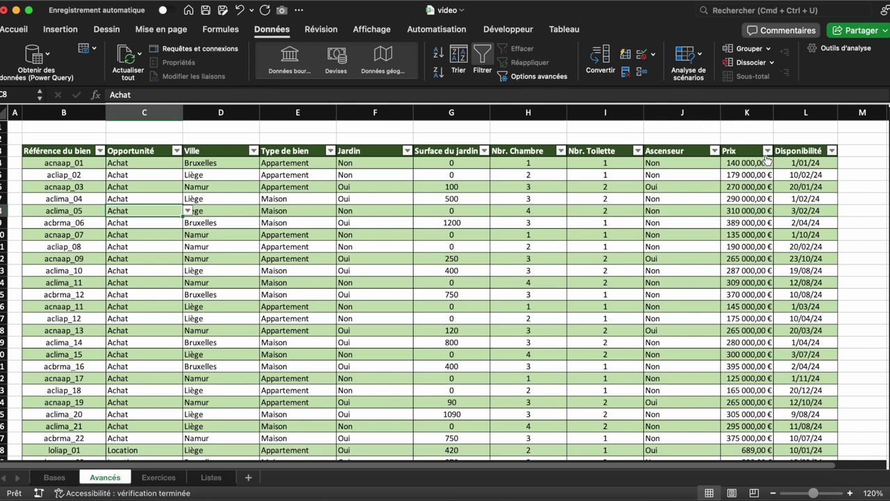
click(768, 151)
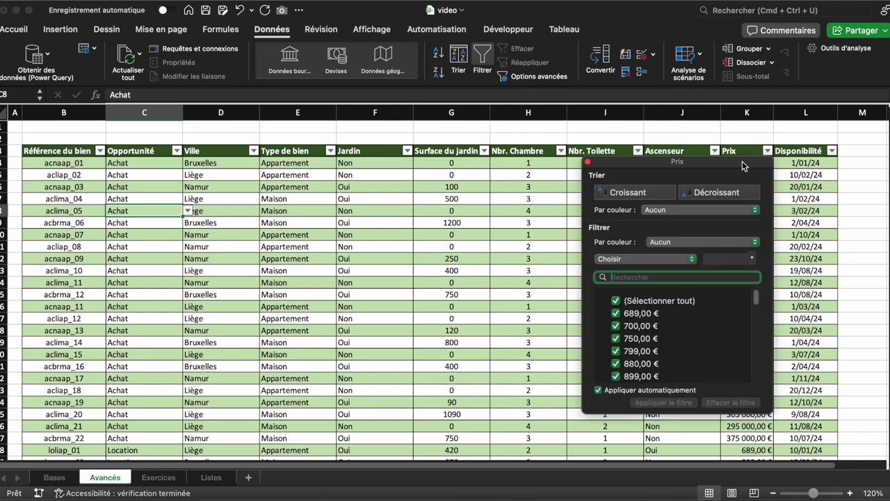
drag(675, 159, 347, 159)
click(374, 191)
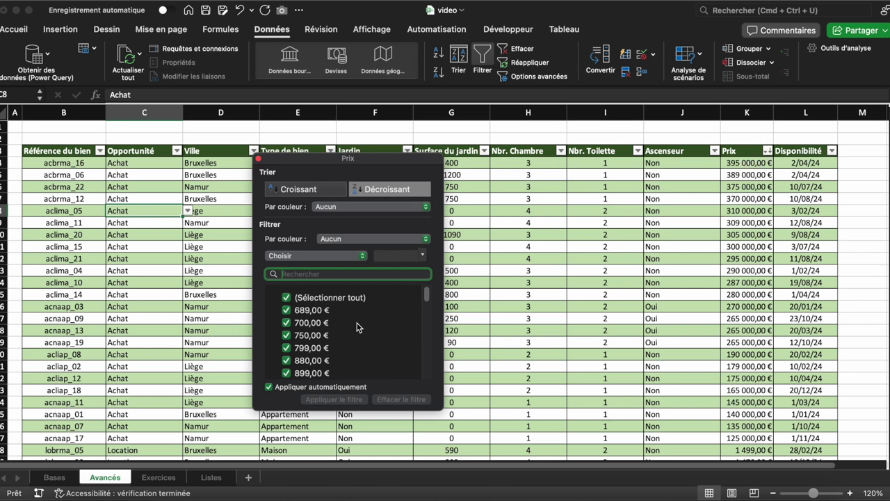
- Apply a 10 premiers filter on Prix to keep the 10 highest prices
scroll(357, 327, down, 2)
scroll(357, 327, down, 5)
scroll(357, 327, down, 5)
scroll(357, 327, down, 2)
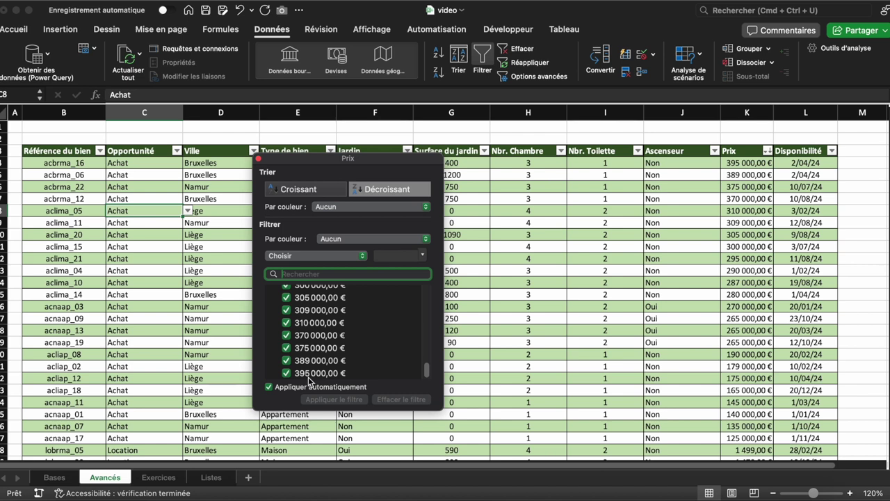
click(309, 256)
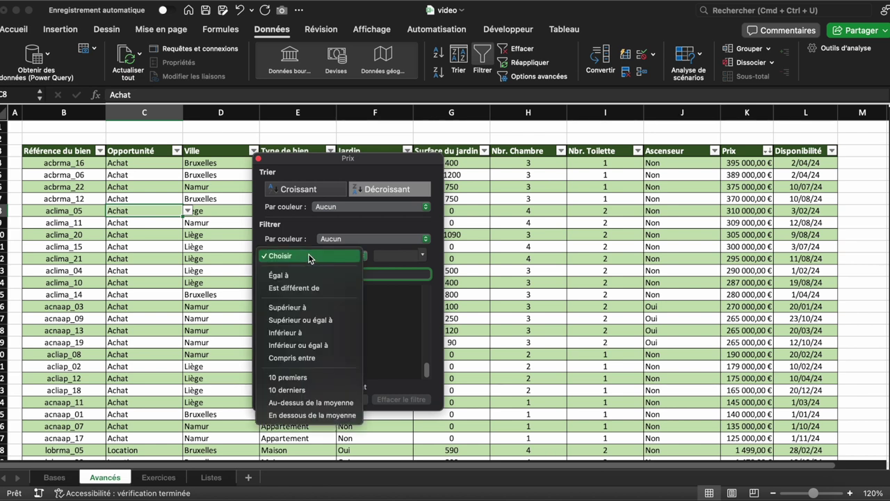
click(320, 379)
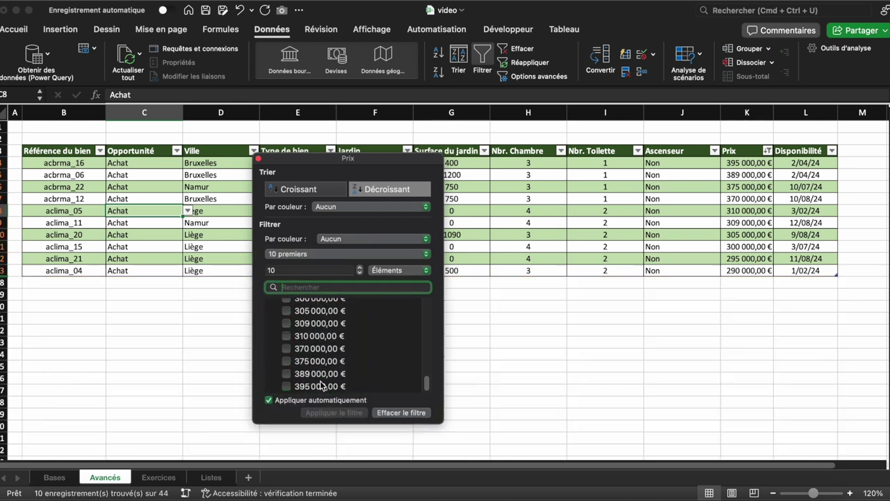
click(258, 160)
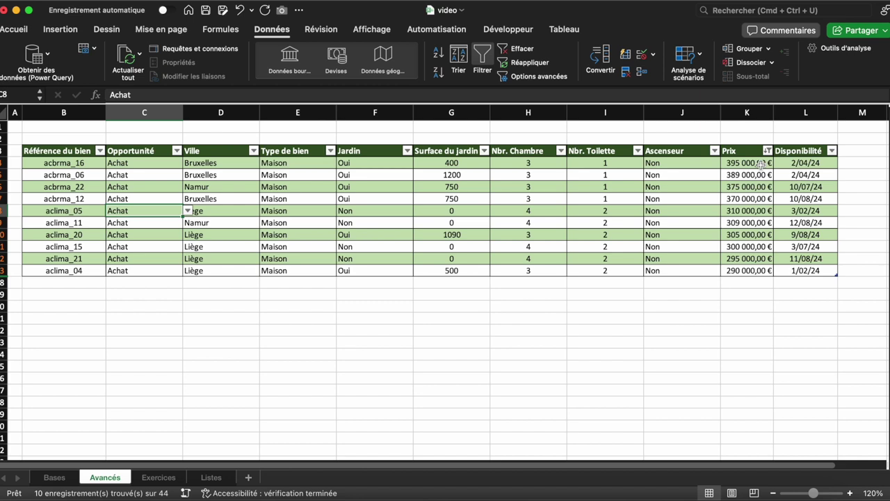
- Enter 395000 as the answer in Exercices cell C7
click(165, 479)
text(395000)
key(Return)
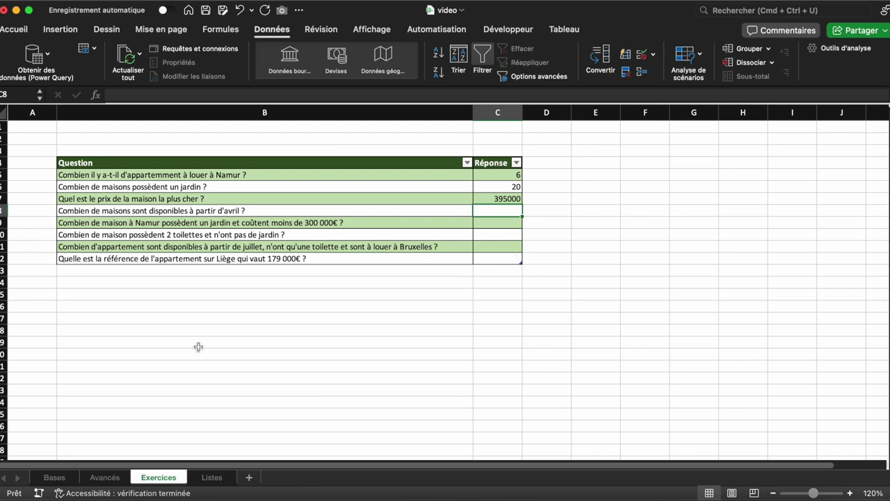
- Clear all filters from the Avancés property table
click(106, 477)
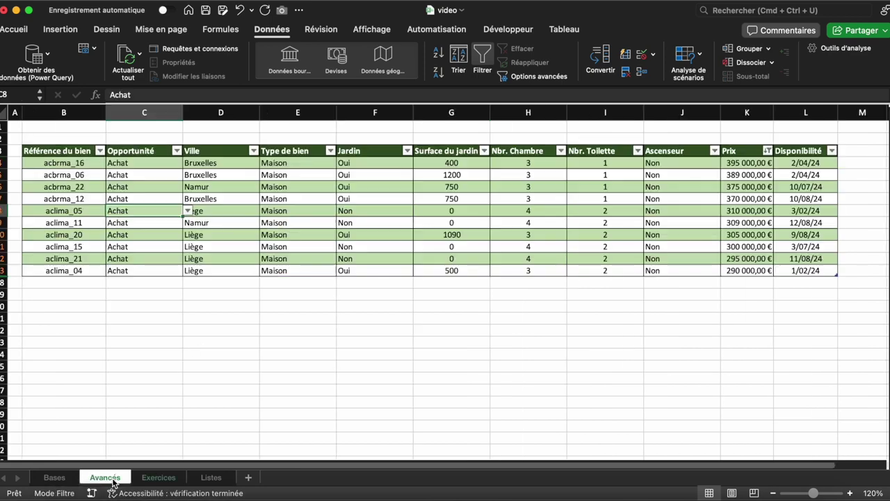
click(524, 47)
click(373, 196)
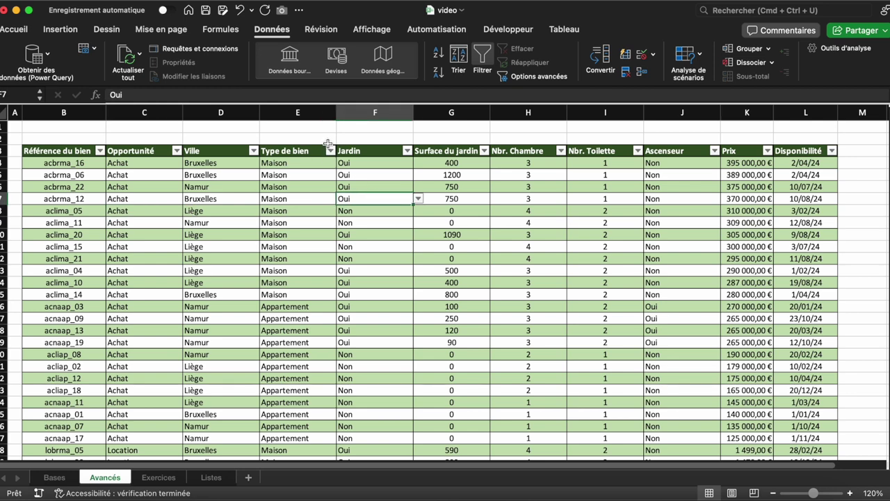
- Filter the Avancés Type de bien column to Maison only
click(330, 151)
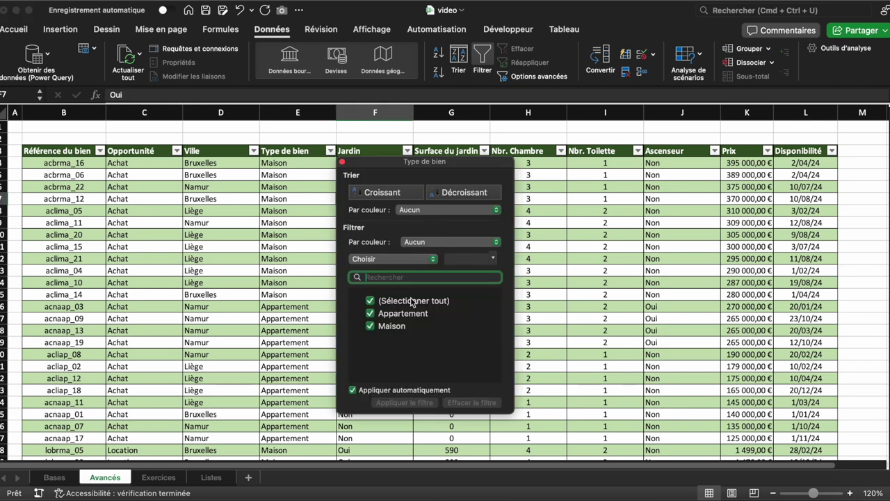
click(372, 318)
click(370, 313)
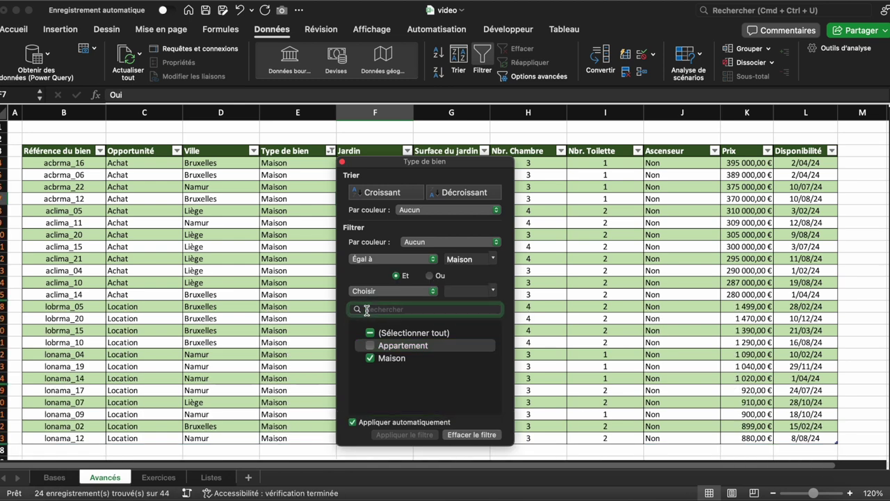
click(342, 162)
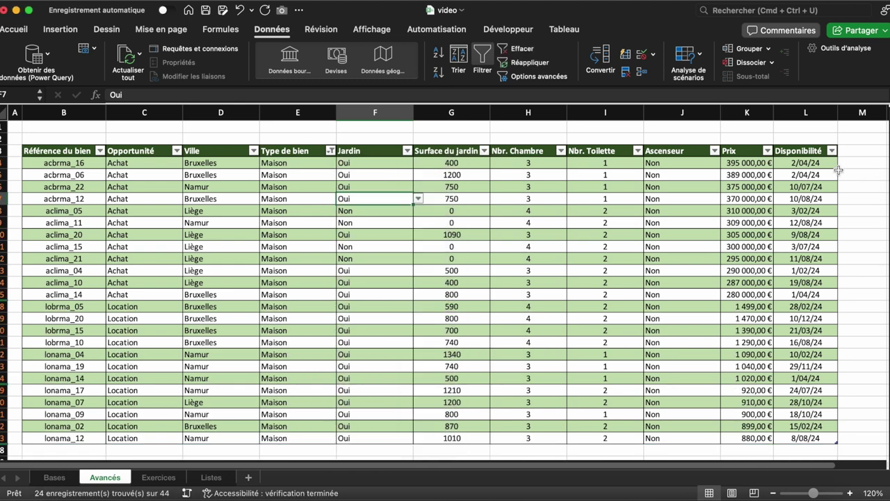
- Exclude février and mars from the Disponibilité filter, keeping houses available from April
click(832, 150)
drag(781, 163, 330, 162)
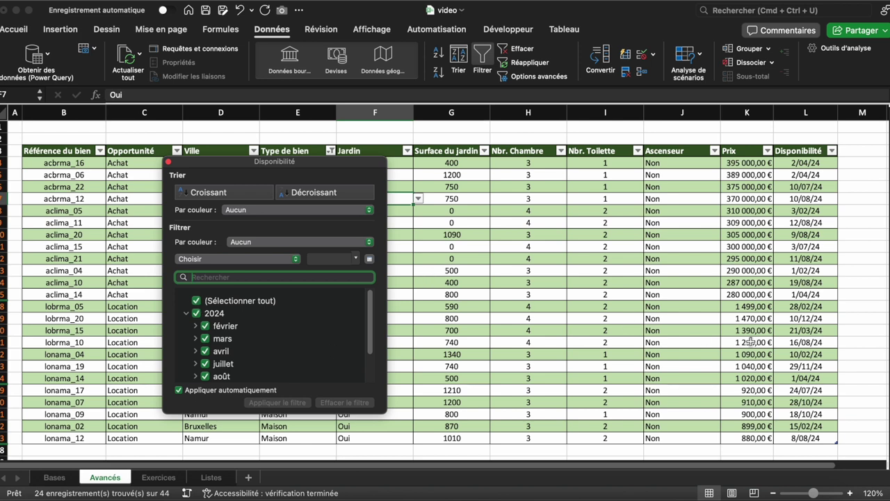
scroll(297, 358, down, 3)
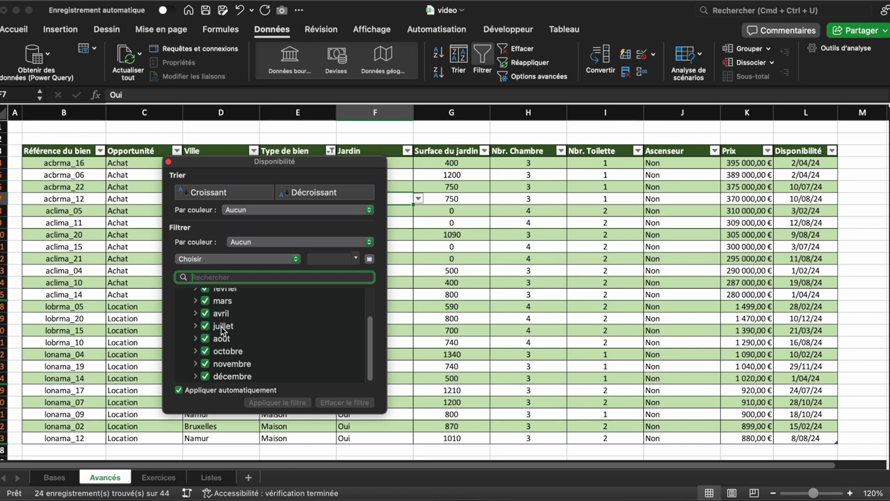
scroll(218, 378, up, 3)
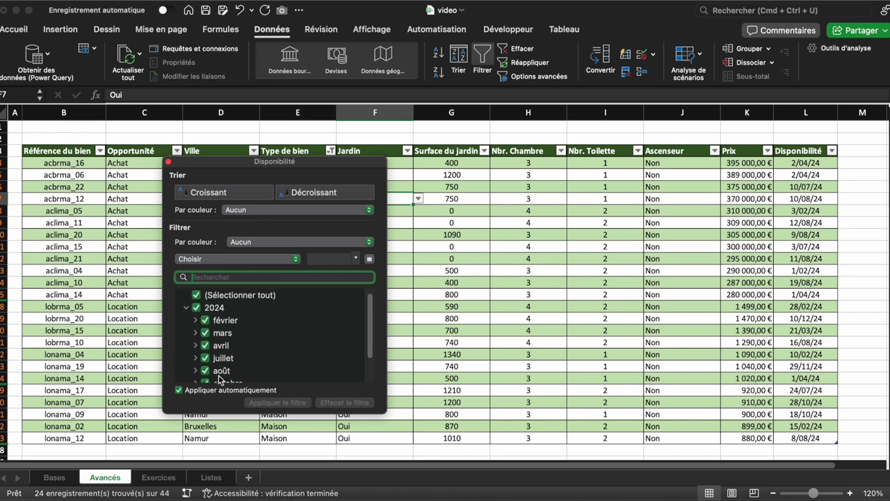
click(206, 322)
click(207, 334)
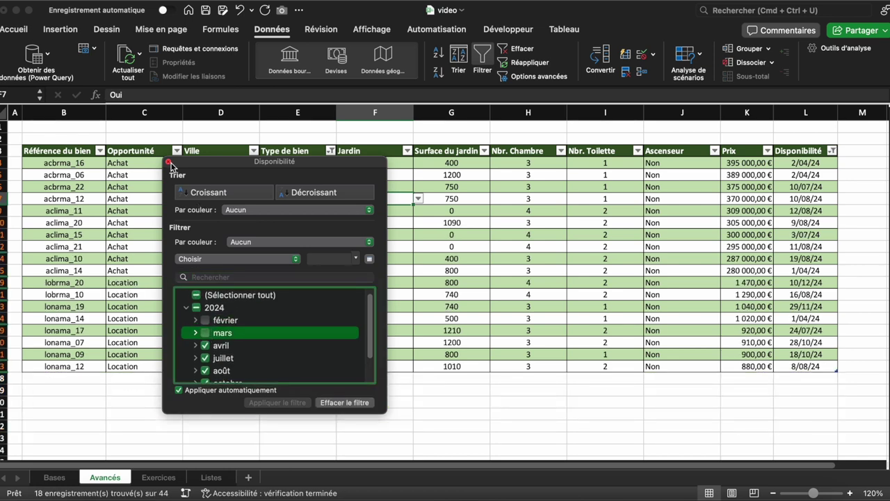
click(169, 162)
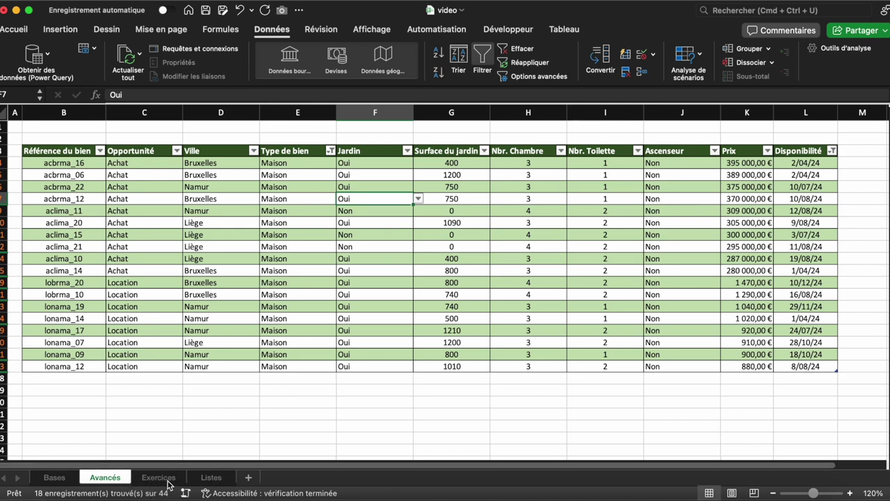
- Enter 18 as the answer in Exercices C8, then clear all Avancés filters
click(158, 477)
text(18)
key(Return)
click(512, 341)
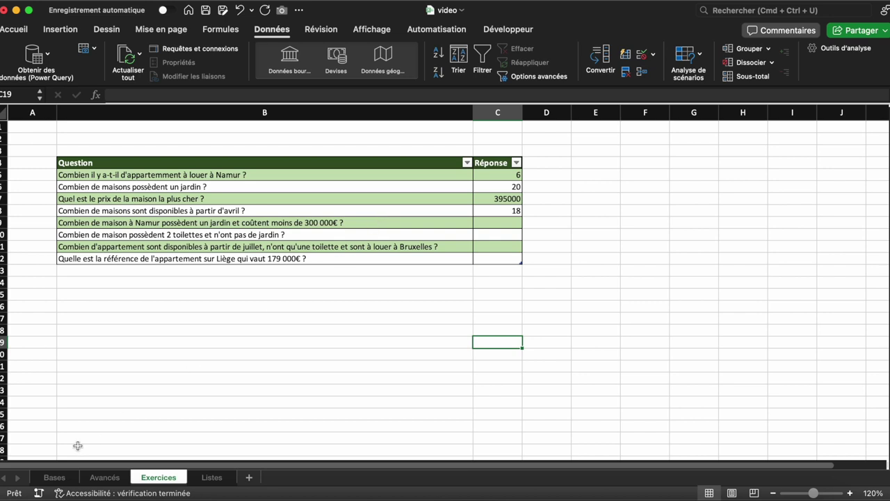
click(106, 478)
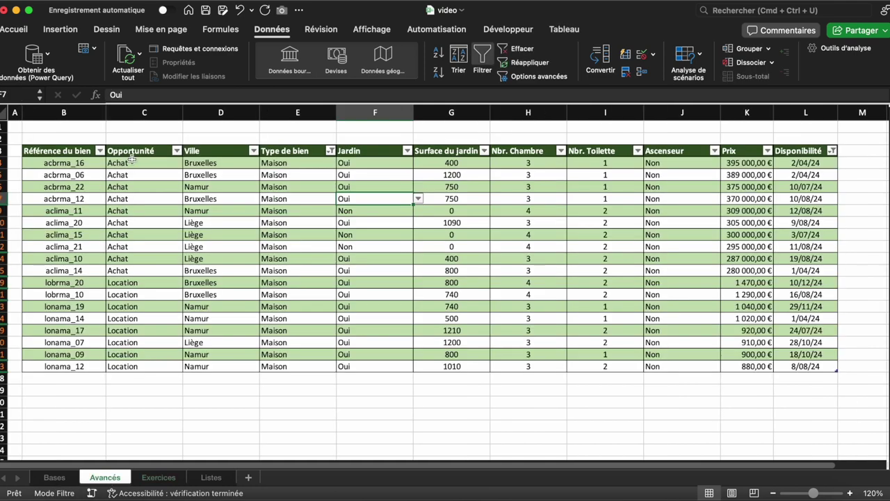
click(522, 51)
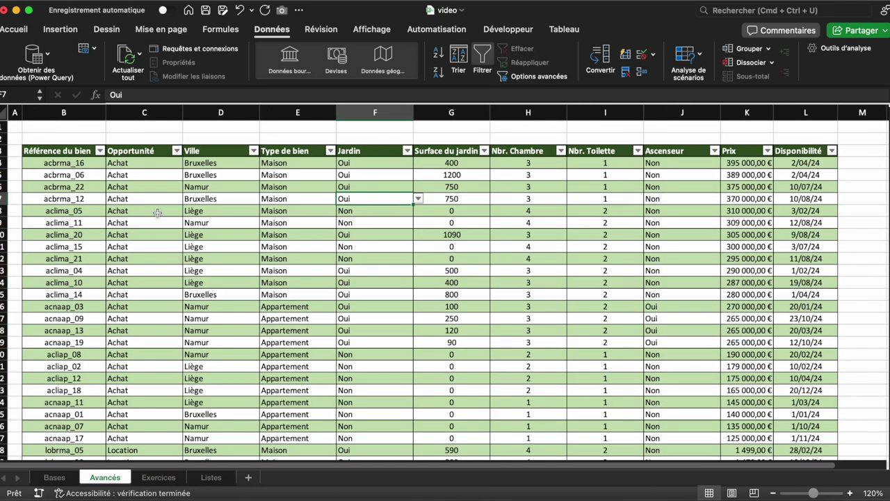
- Filter the Type de bien column to Maison only
click(158, 210)
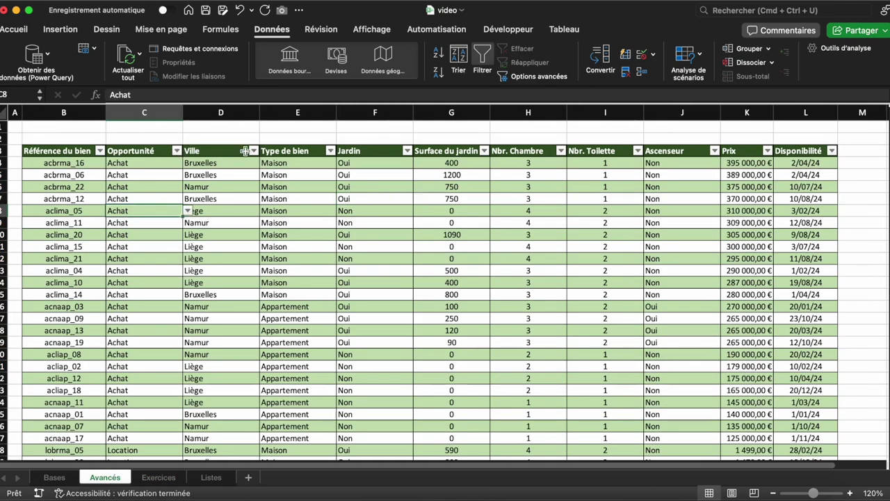
click(331, 151)
click(371, 300)
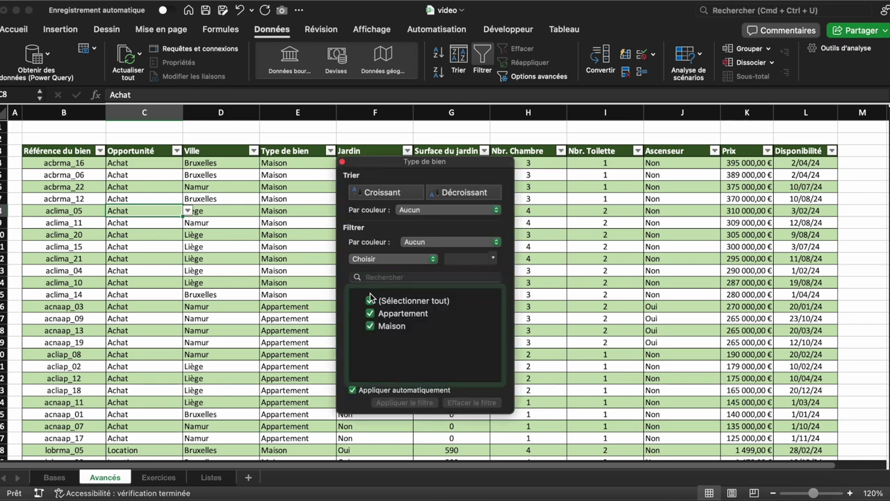
click(371, 327)
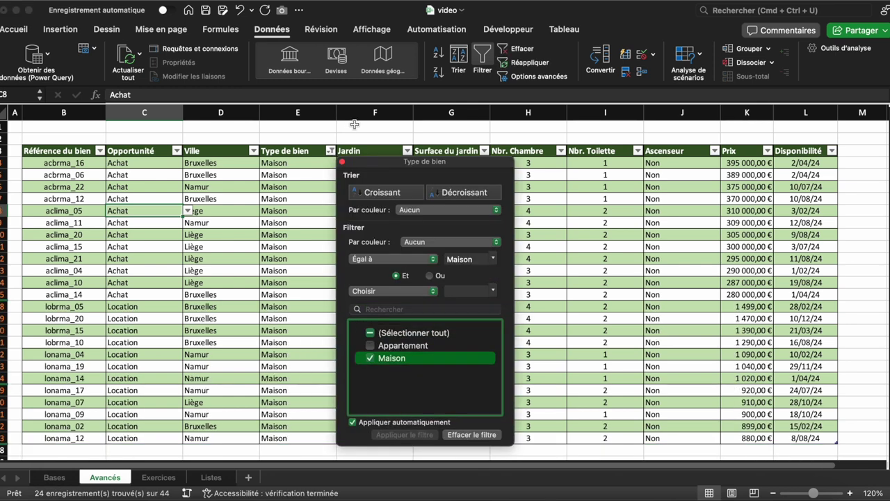
click(283, 151)
- Limit Ville to Namur and Opportunité to Achat
click(253, 151)
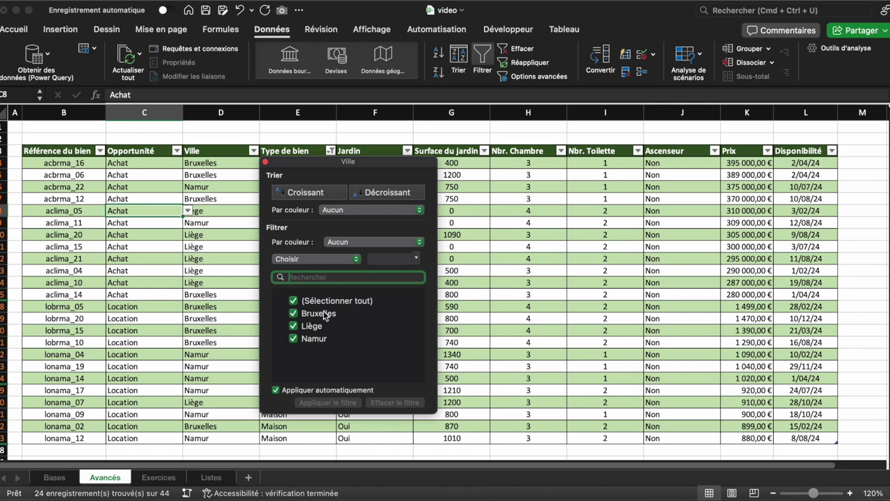
click(293, 301)
click(293, 338)
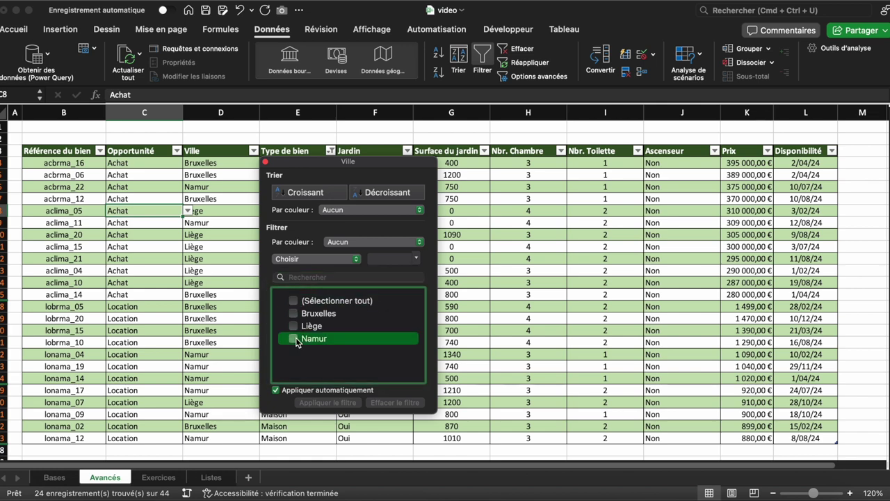
click(265, 162)
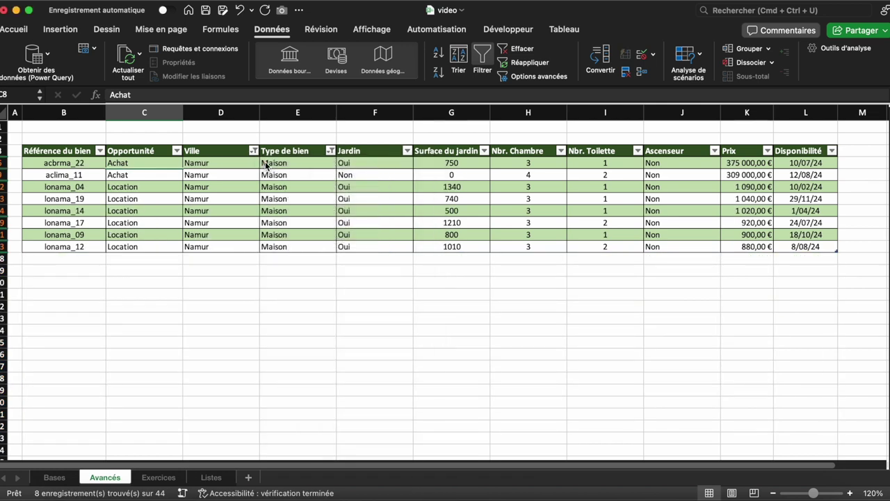
click(177, 151)
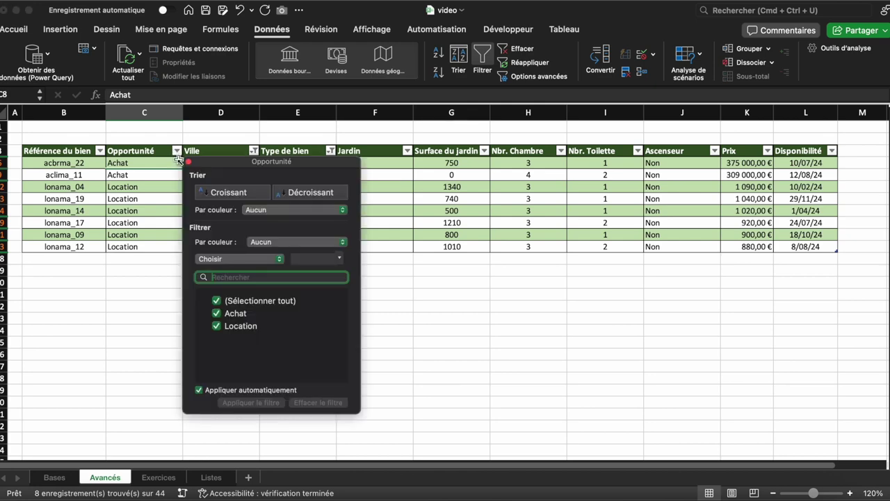
click(216, 326)
click(189, 162)
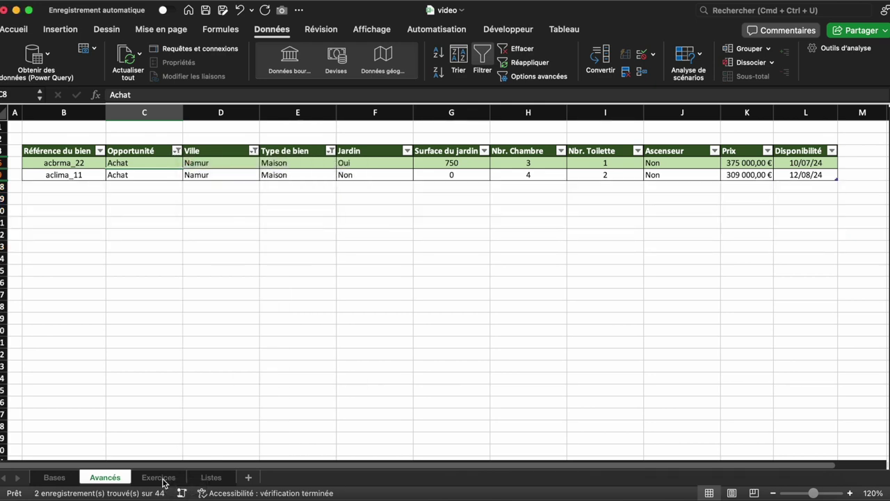
- Keep only properties with a garden in the Jardin filter
click(158, 478)
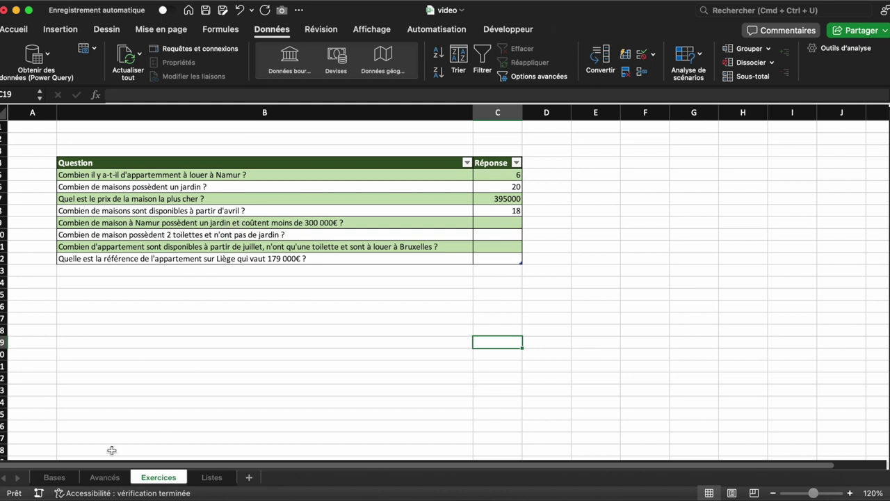
click(110, 477)
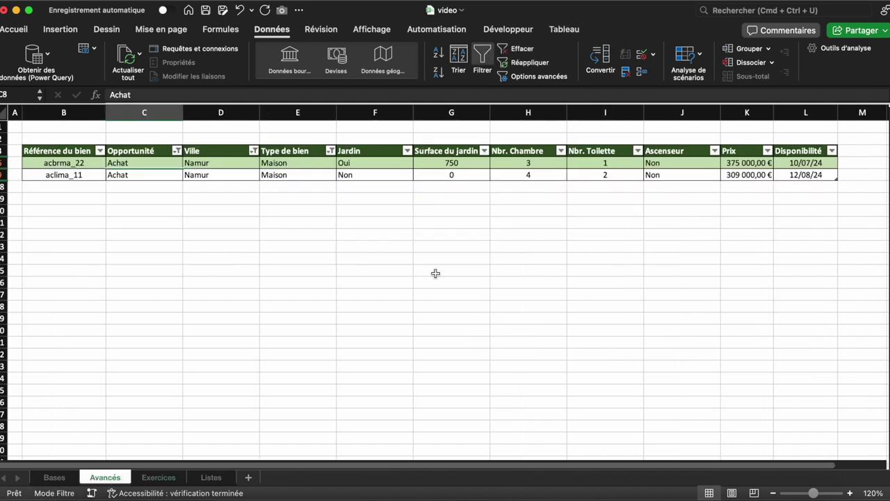
click(408, 152)
click(448, 314)
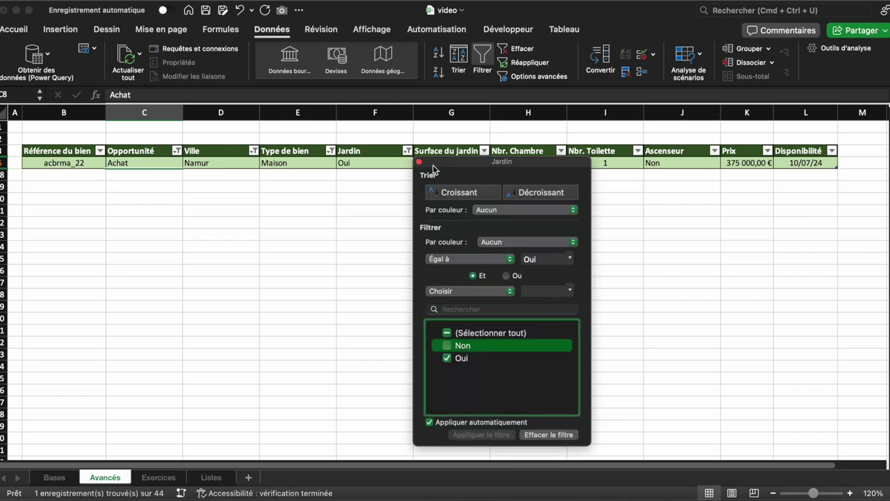
click(420, 163)
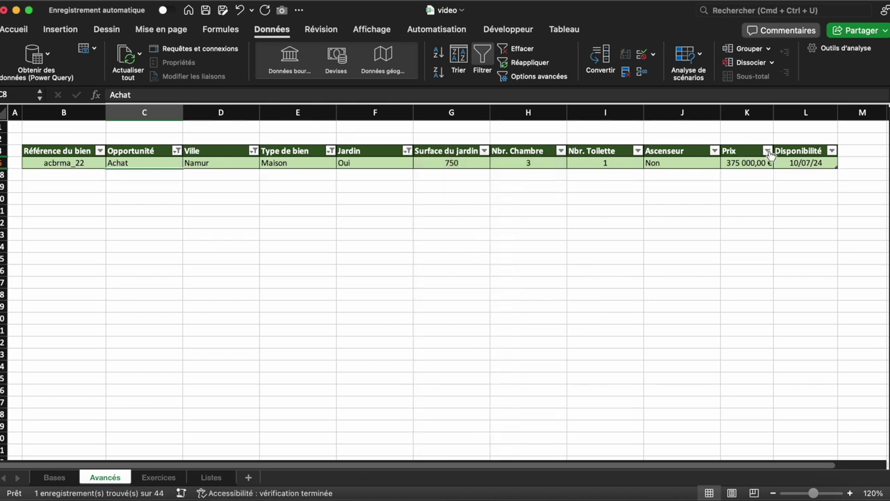
- Set the Prix filter to less than or equal to 300000, leaving no rows
click(768, 152)
drag(744, 166, 539, 203)
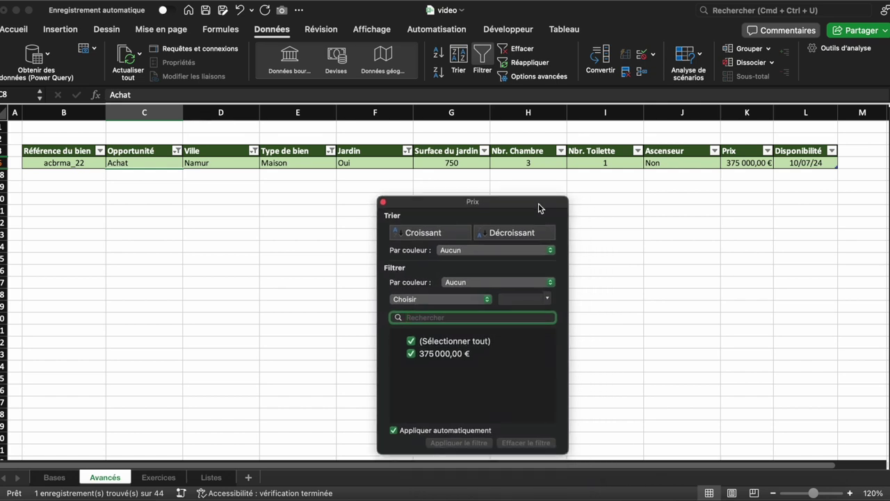
click(451, 298)
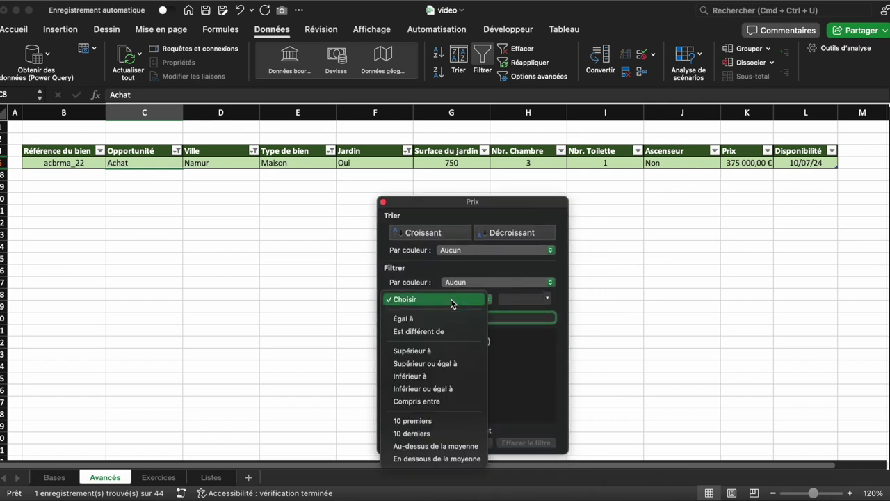
click(433, 388)
text(300000)
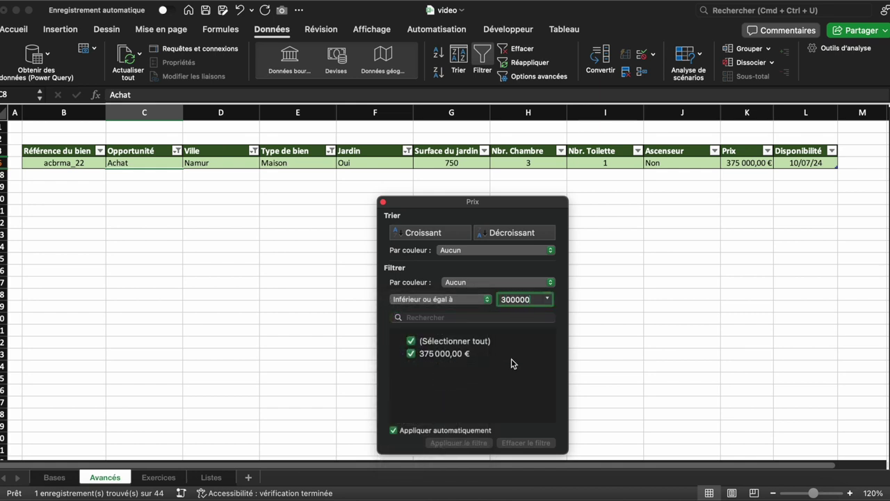
key(Return)
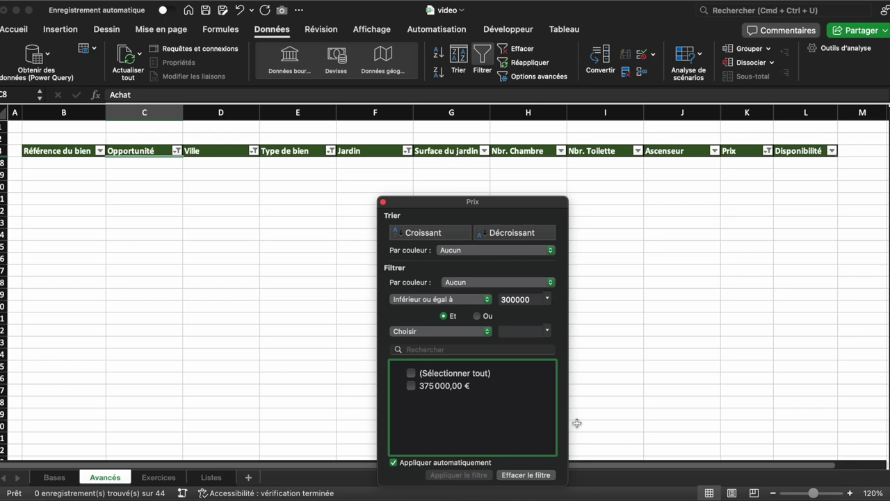
click(382, 202)
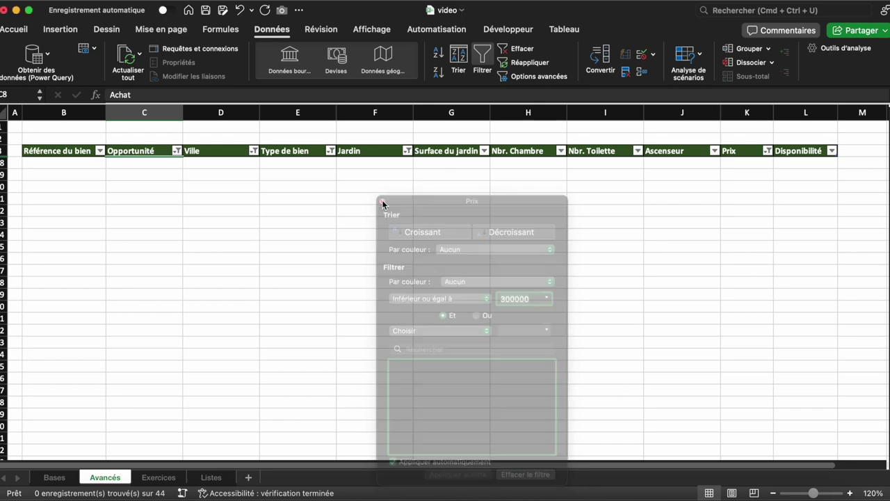
click(159, 478)
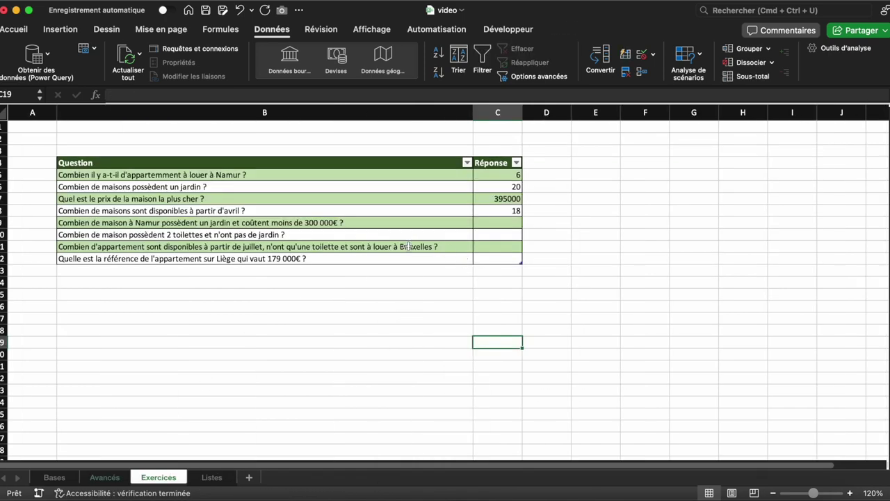
- Enter 0 as the answer in Exercices C9
click(510, 226)
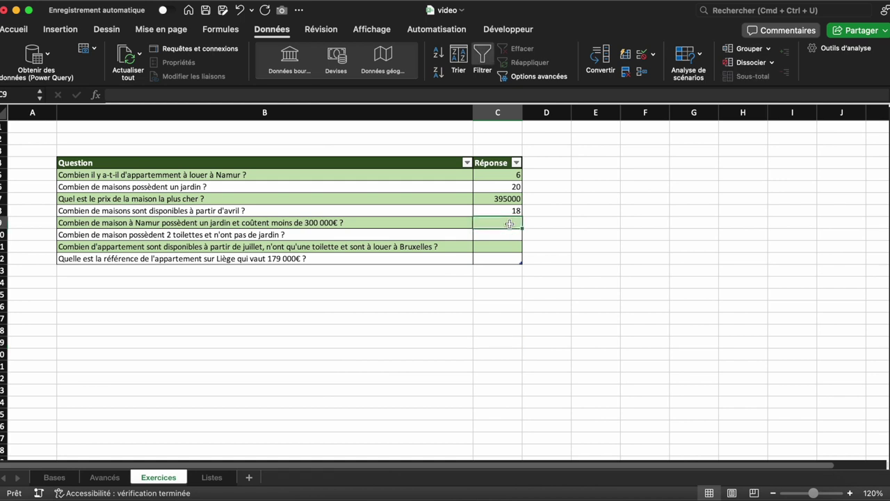
text(0)
key(Return)
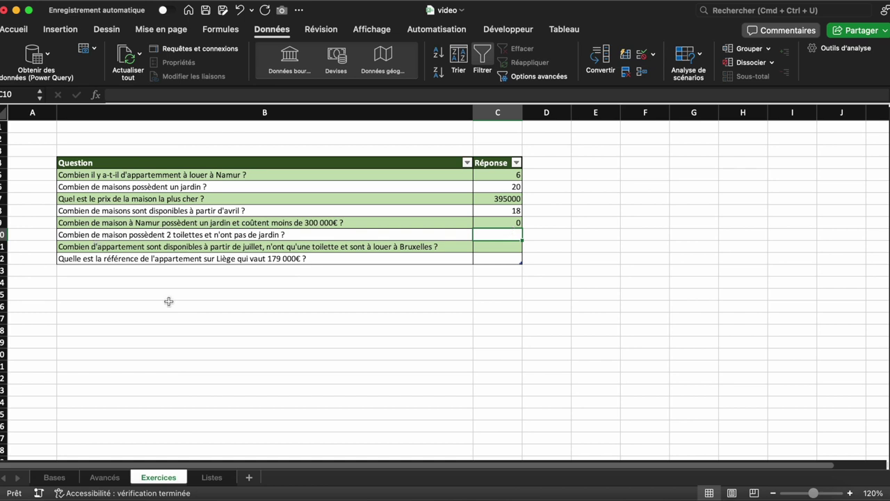
- Clear all filters from the Avancés property table
click(107, 480)
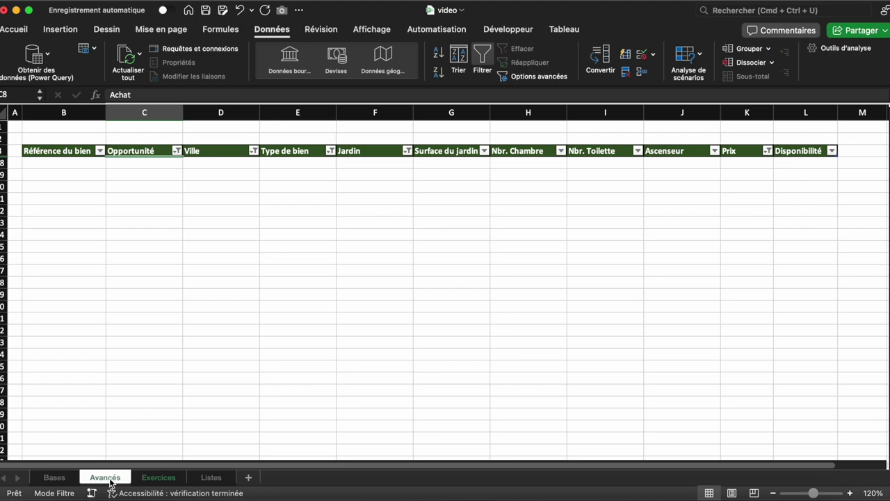
click(415, 151)
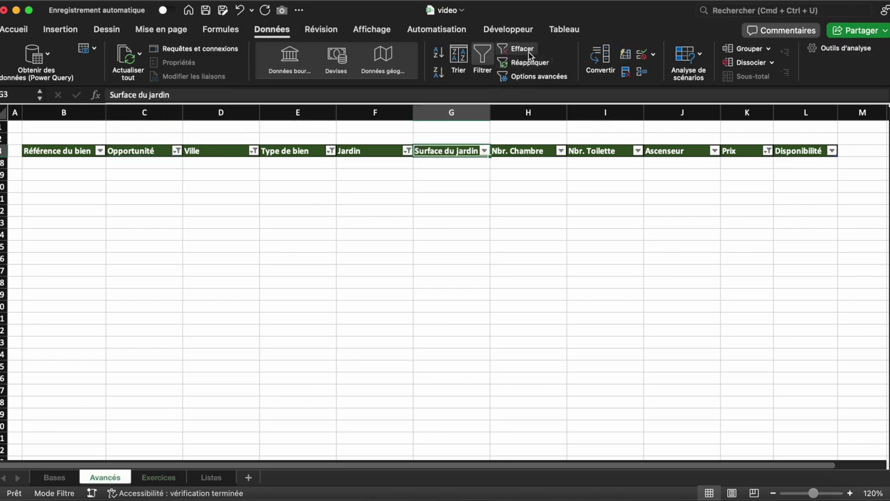
click(528, 50)
click(493, 187)
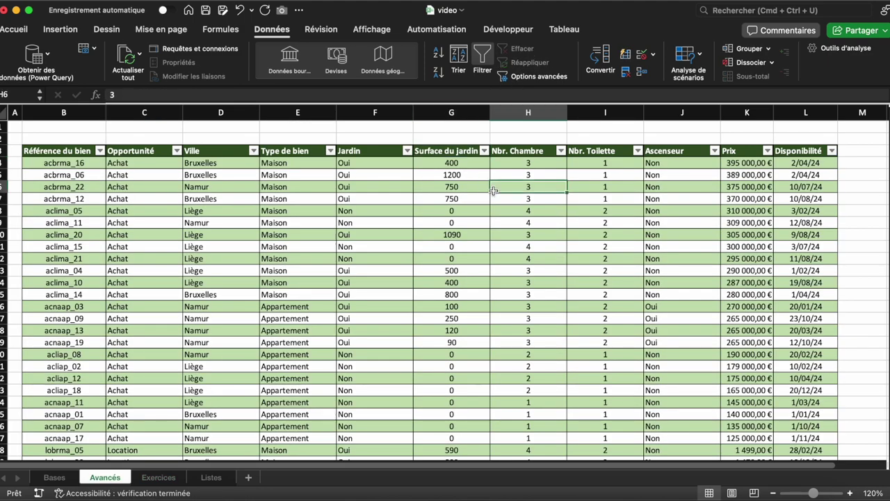
- Filter Type de bien to Maison, showing 24 of 44 properties
click(331, 151)
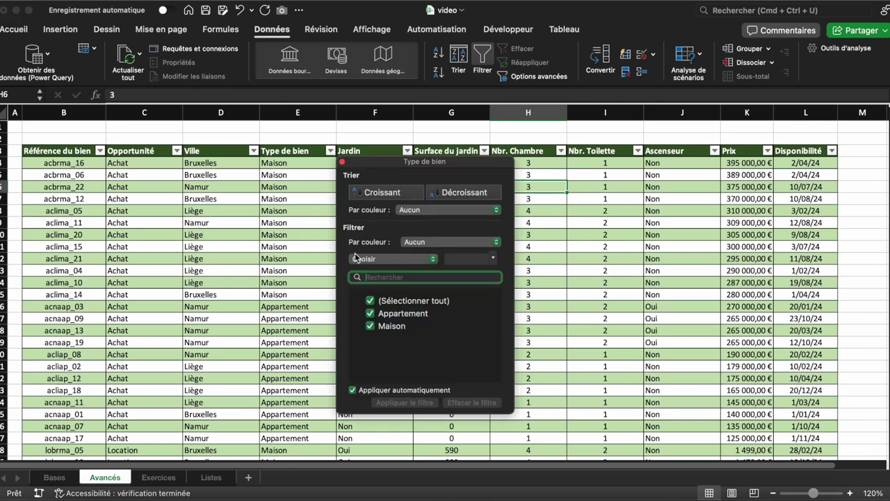
click(370, 313)
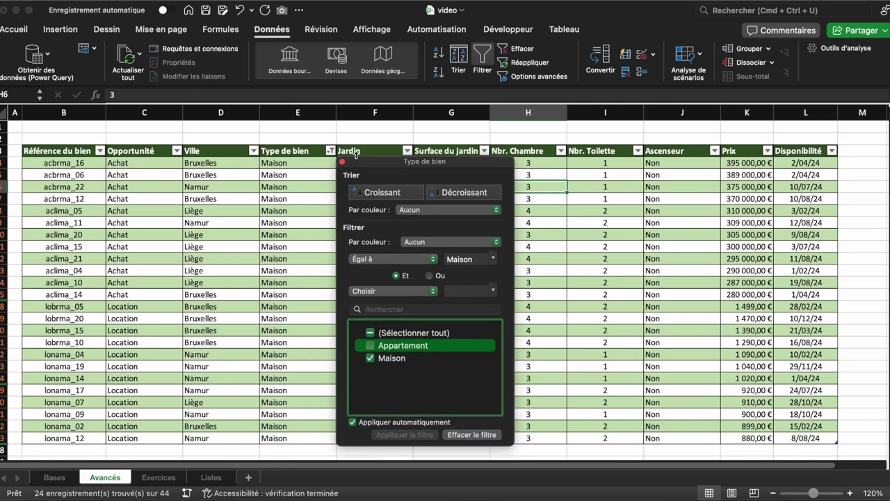
click(341, 162)
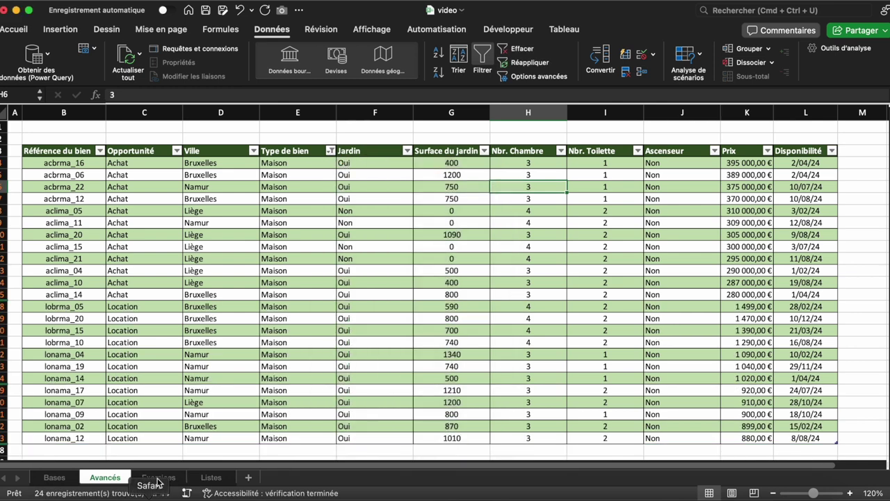
click(159, 479)
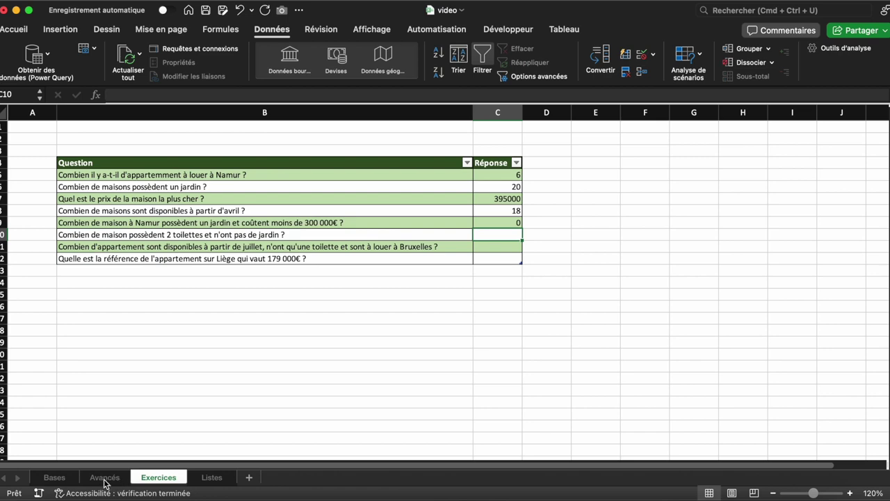
click(104, 478)
click(407, 151)
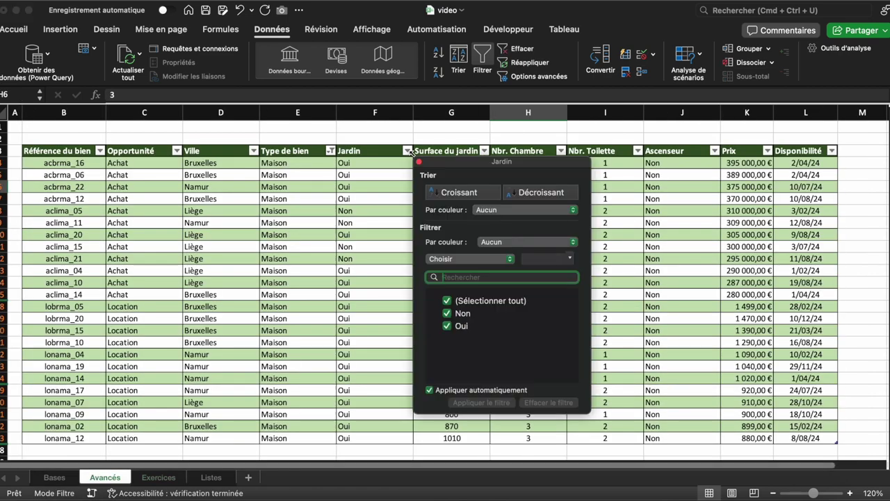
- Filter Jardin to Non, leaving four houses, and confirm all have 2 toilets
click(448, 326)
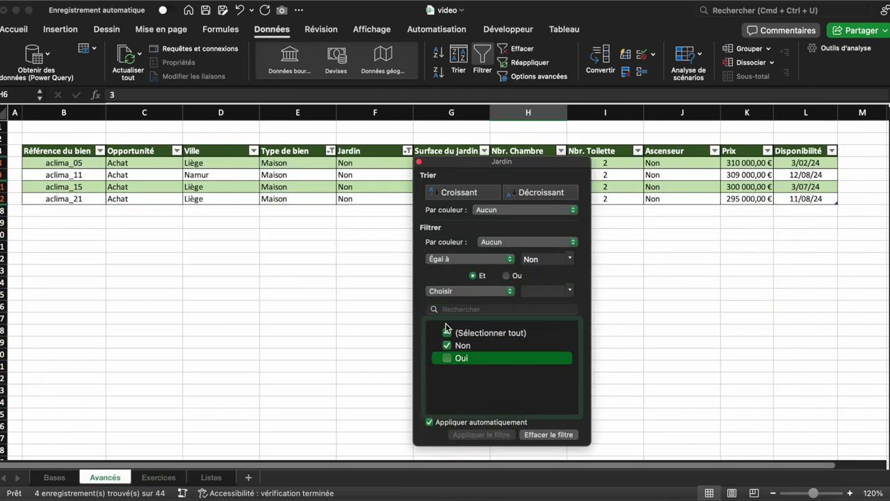
click(419, 162)
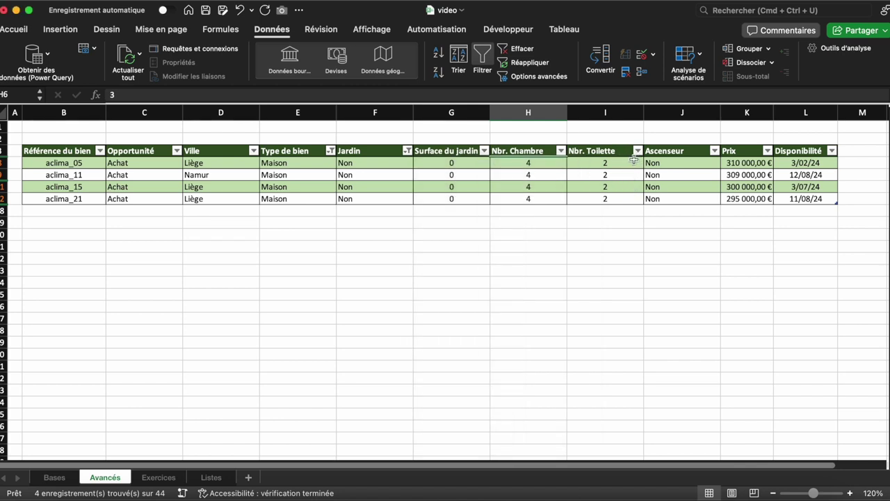
click(638, 151)
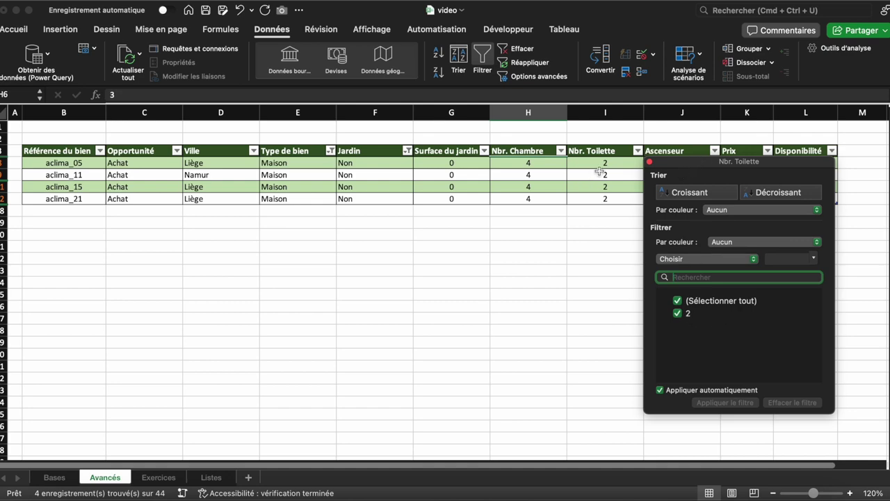
click(649, 162)
click(162, 479)
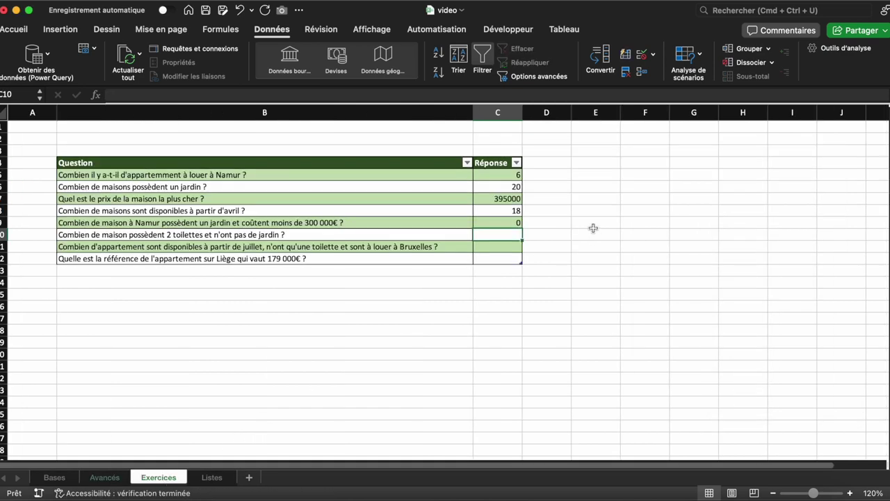
- Enter 4 in Exercices C10 for houses with 2 toilets and no garden
text(4)
key(Return)
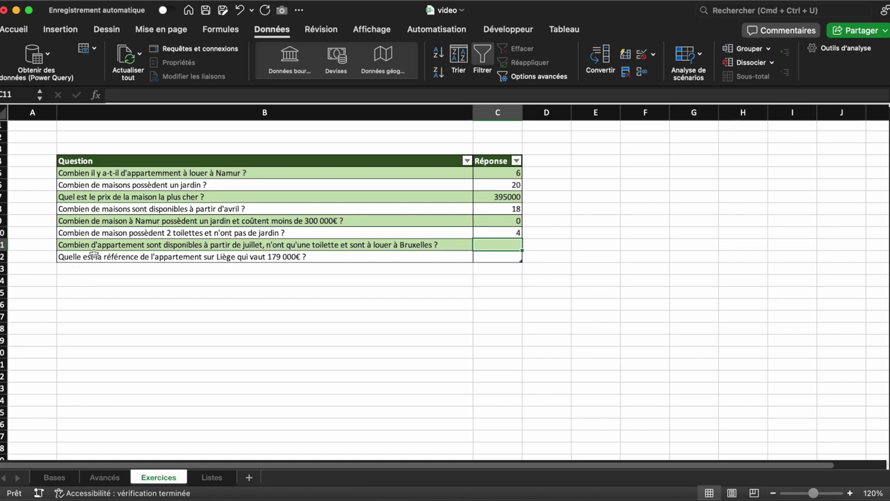
click(120, 477)
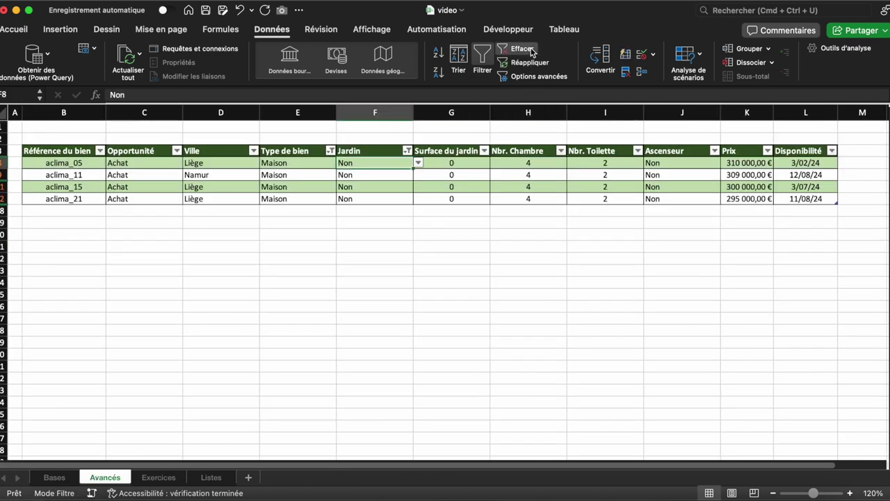
- Clear all filters and keep only Appartement properties
click(523, 49)
click(331, 151)
click(370, 325)
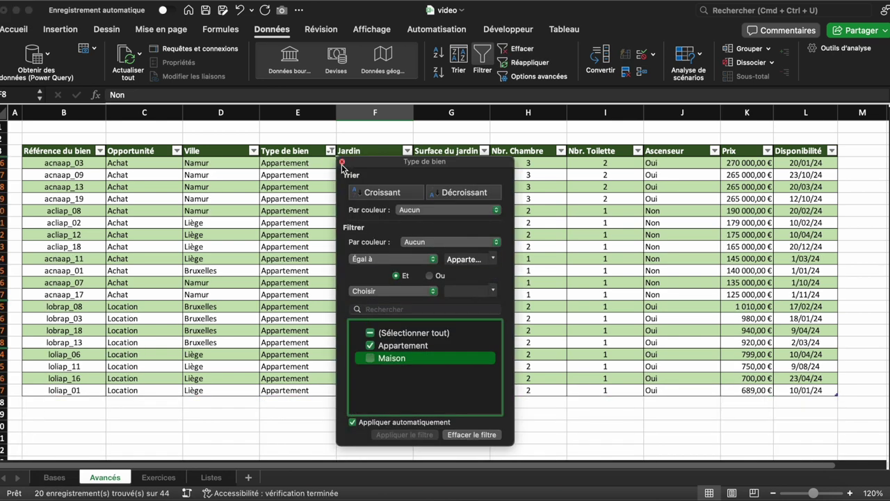
click(342, 163)
- Limit Disponibilité to août, octobre, novembre and décembre
click(833, 151)
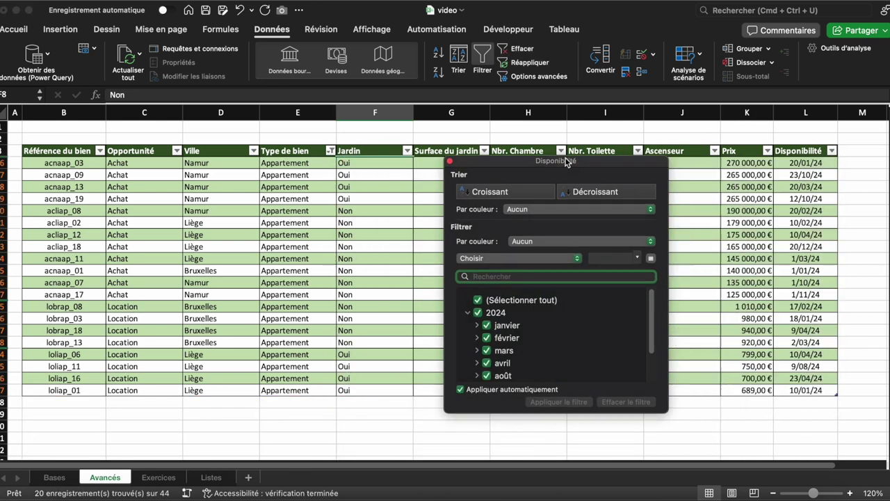
drag(761, 162, 507, 153)
scroll(449, 336, down, 2)
scroll(449, 337, up, 2)
click(396, 291)
scroll(454, 351, down, 2)
scroll(453, 351, down, 1)
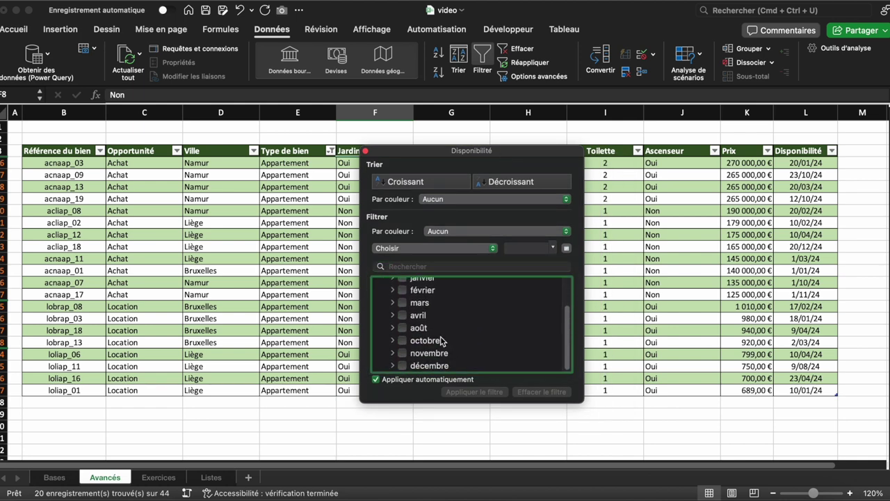
click(417, 328)
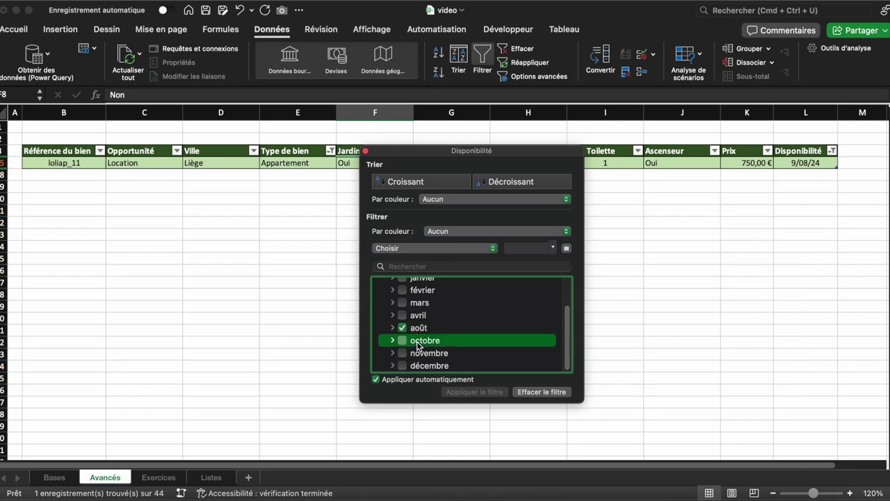
click(417, 341)
click(418, 354)
click(418, 366)
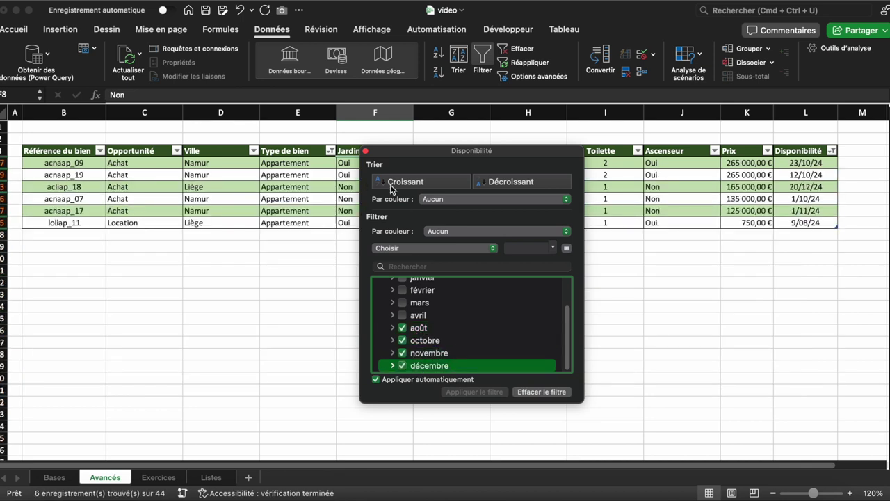
click(365, 151)
- Filter Nbr. Toilette to properties with 1 toilet
click(159, 483)
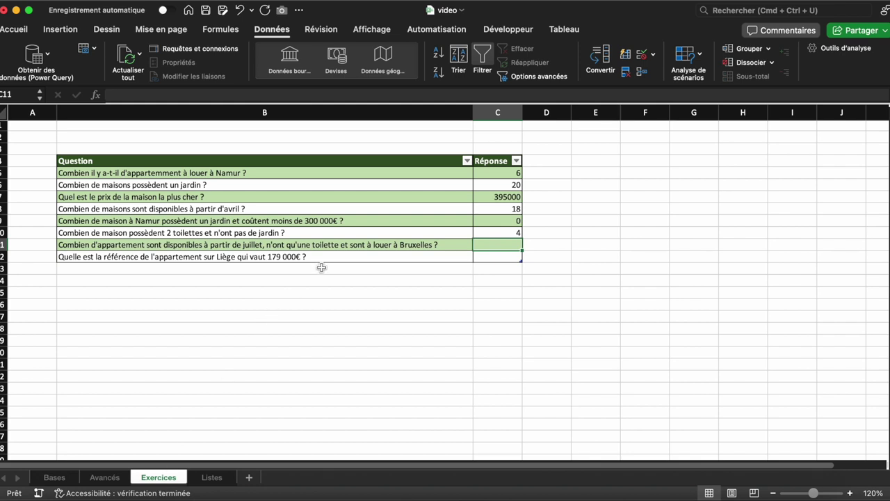
click(103, 479)
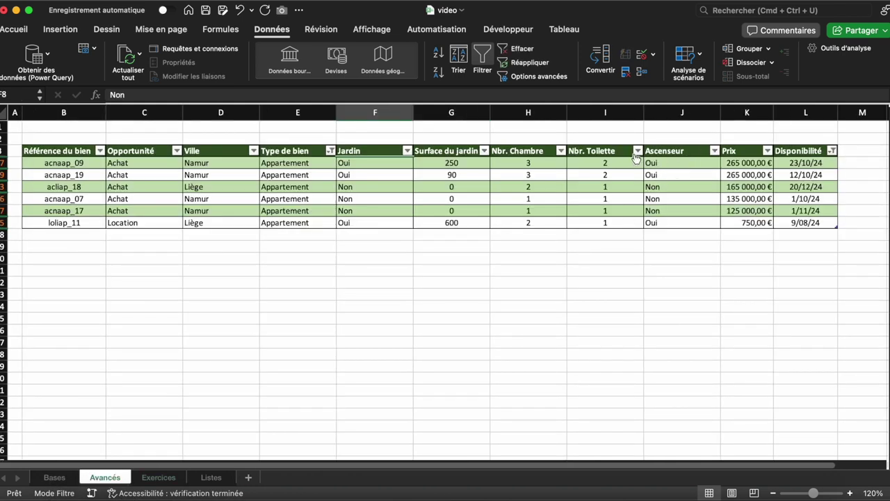
click(638, 151)
click(676, 326)
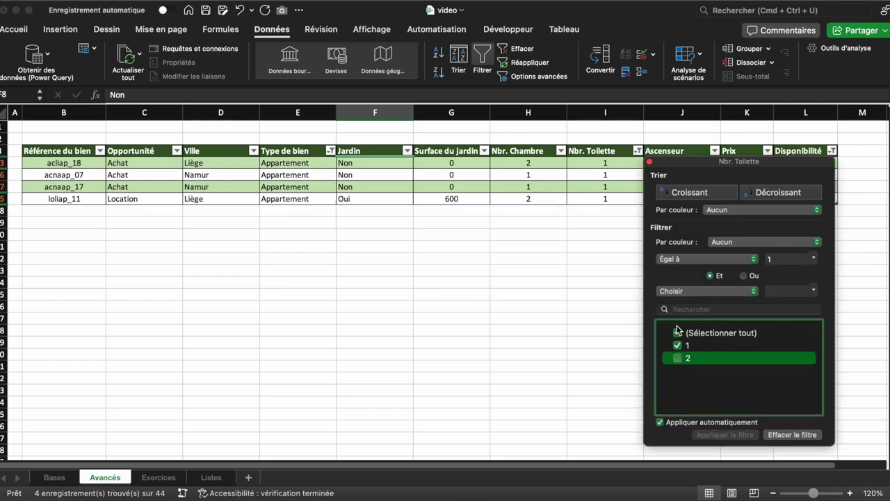
click(650, 162)
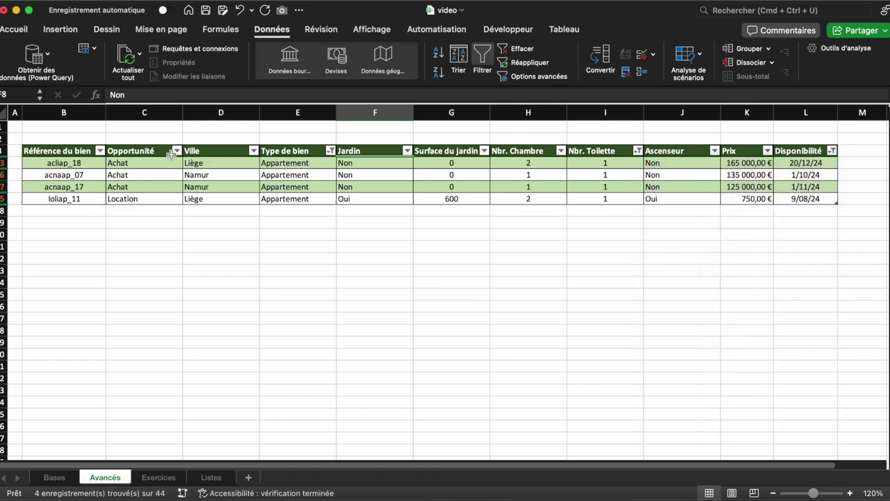
- Filter Opportunité to Location, leaving only the Liège apartment loliap_11
click(176, 150)
click(217, 314)
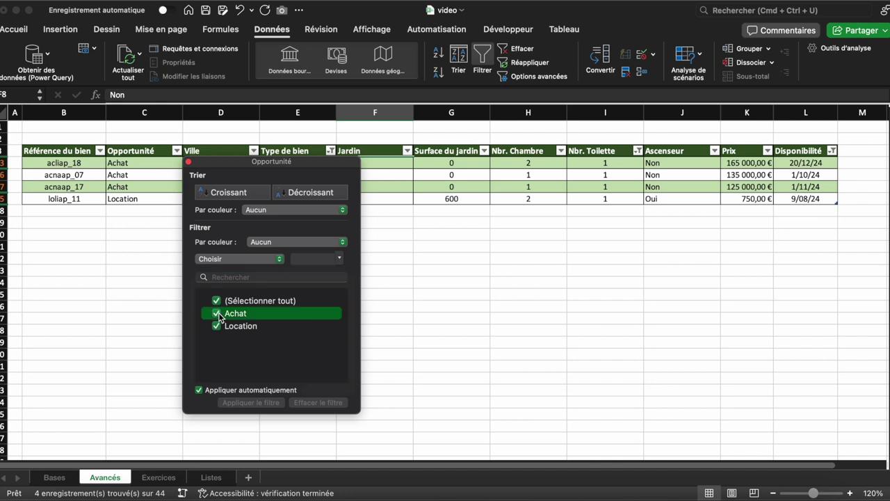
click(188, 162)
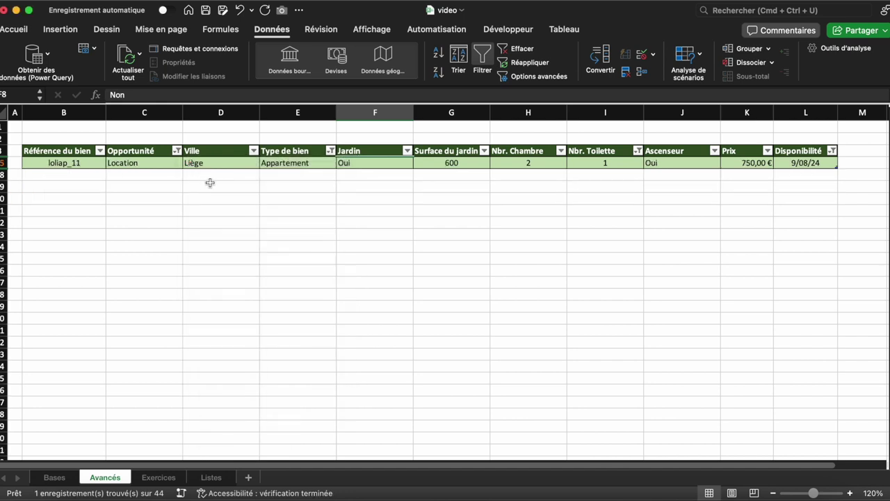
click(238, 163)
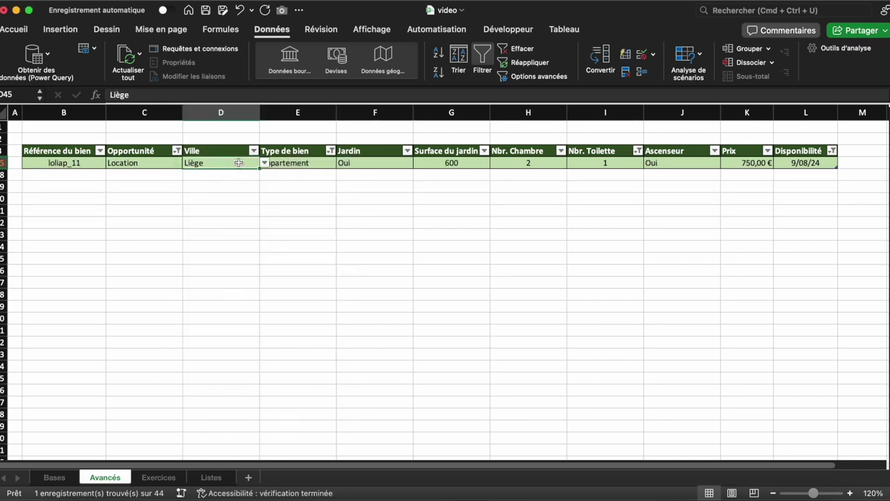
click(254, 151)
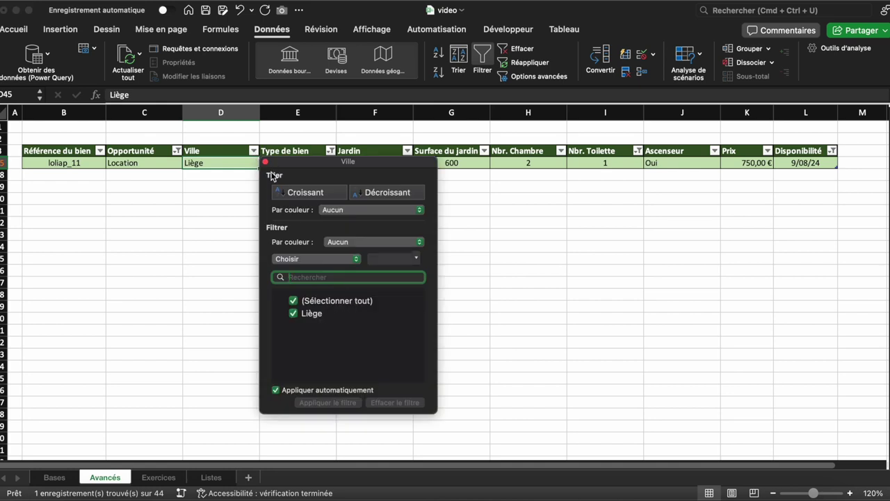
click(265, 163)
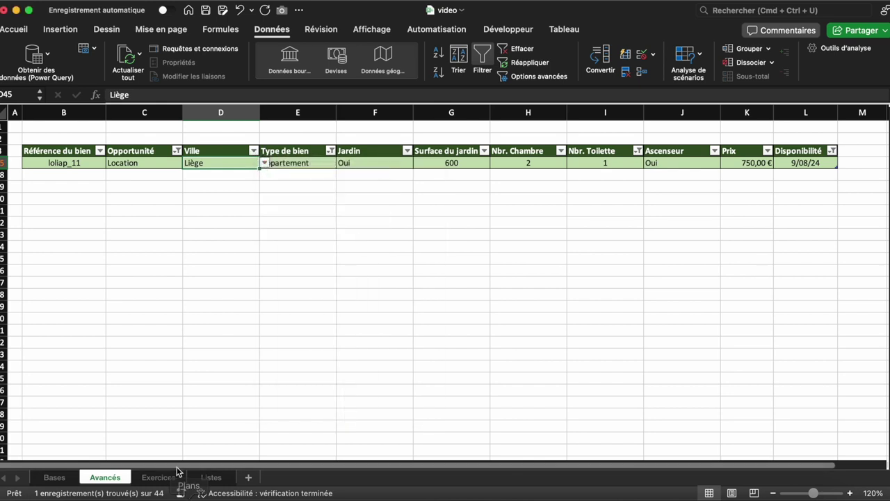
- Enter 0 as the answer in Exercices C11
click(173, 477)
text(0)
key(Return)
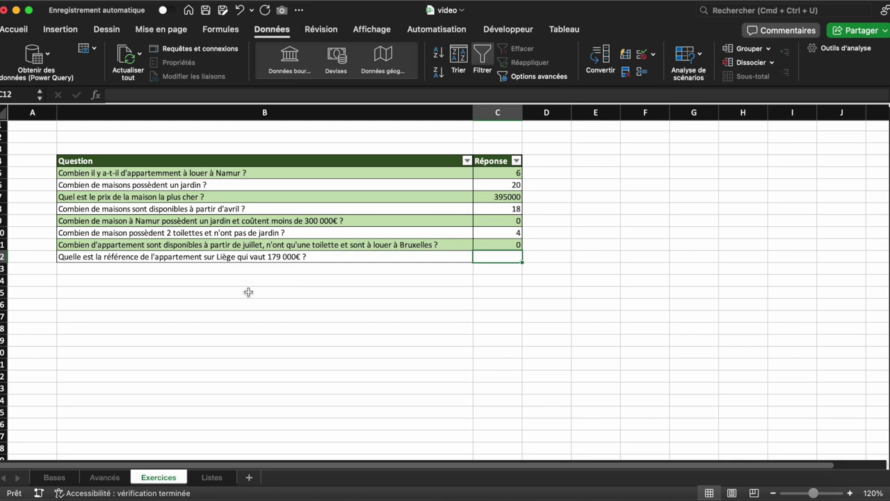
- Clear all filters from the Avancés property table
click(115, 477)
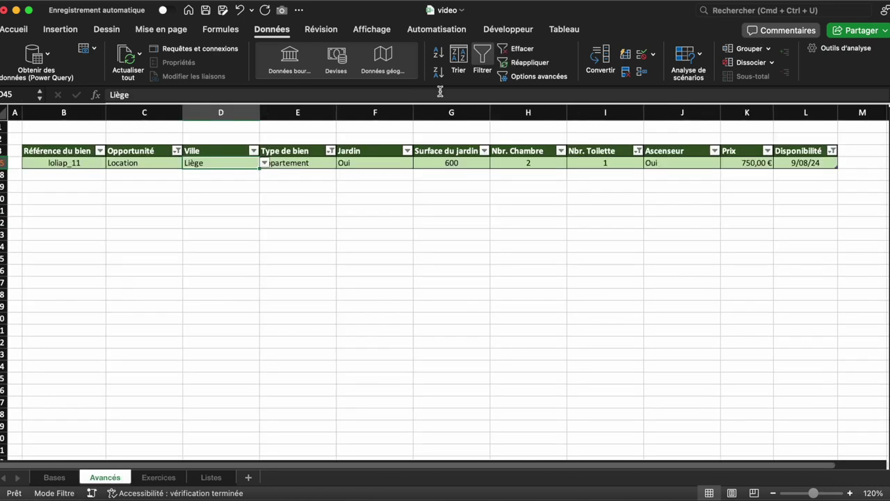
click(519, 49)
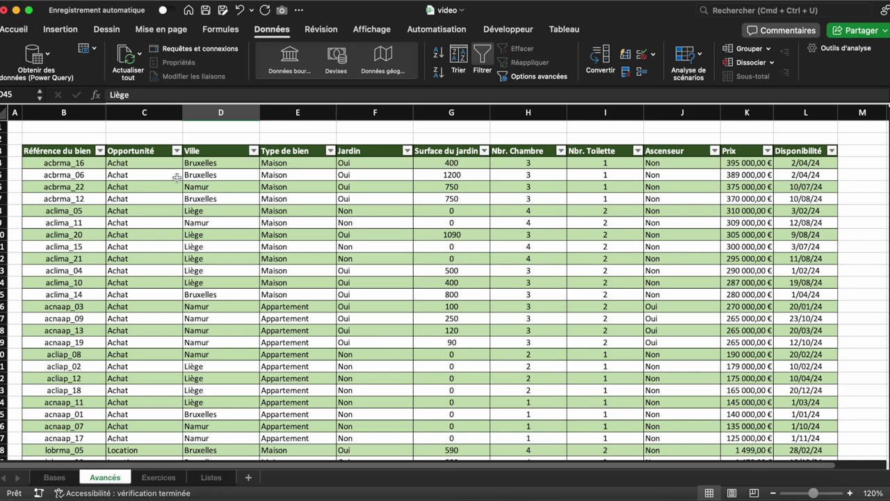
click(146, 479)
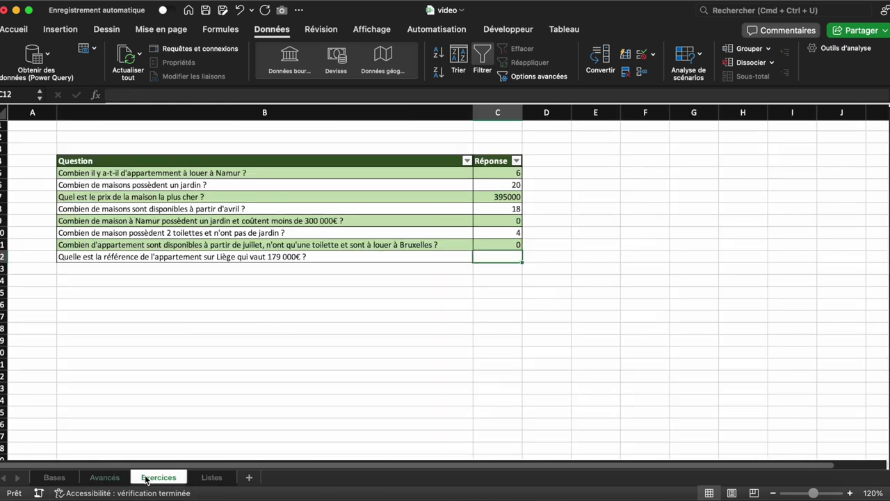
click(106, 477)
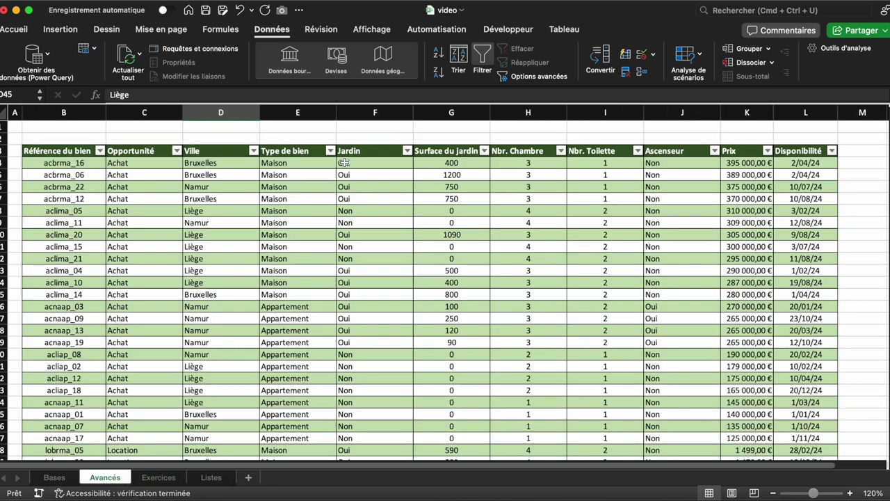
click(330, 150)
- Filter Type de bien to Appartement and Ville to Liège only
click(371, 326)
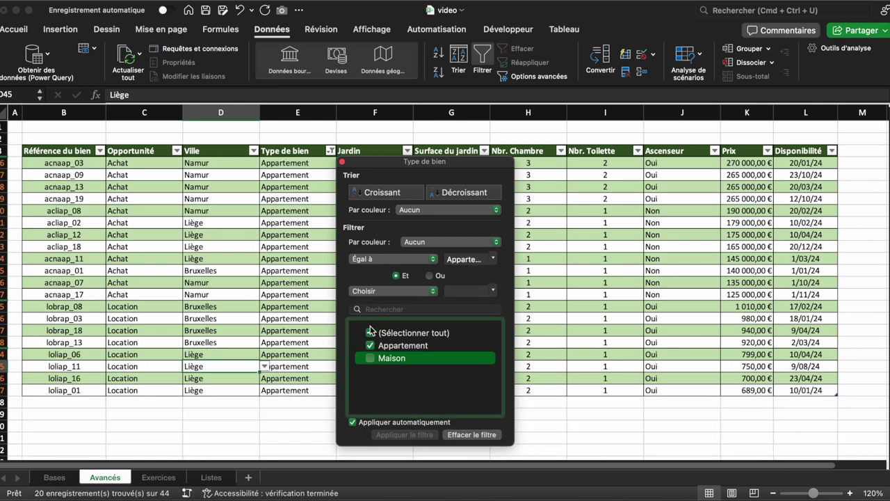
click(341, 161)
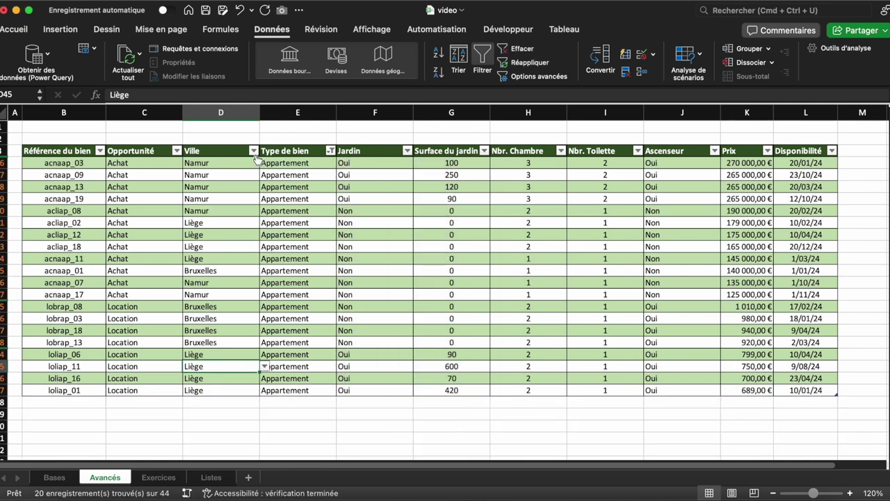
click(254, 151)
click(292, 314)
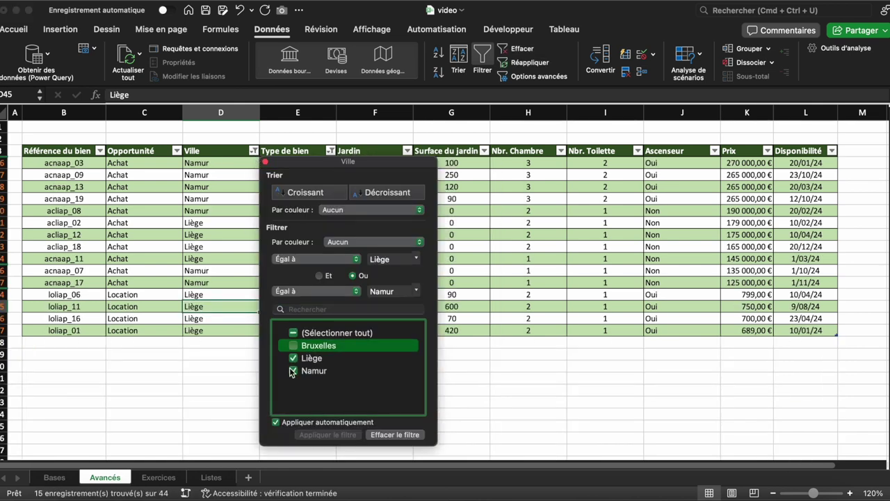
click(292, 370)
click(266, 163)
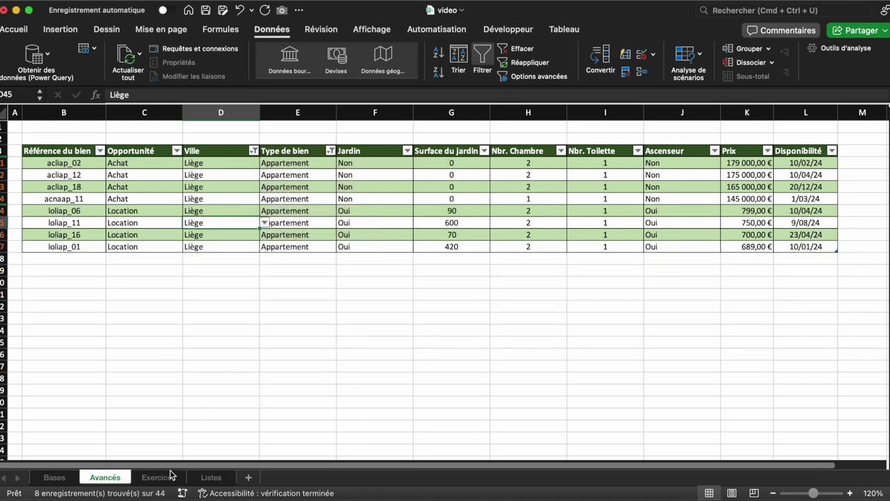
click(147, 479)
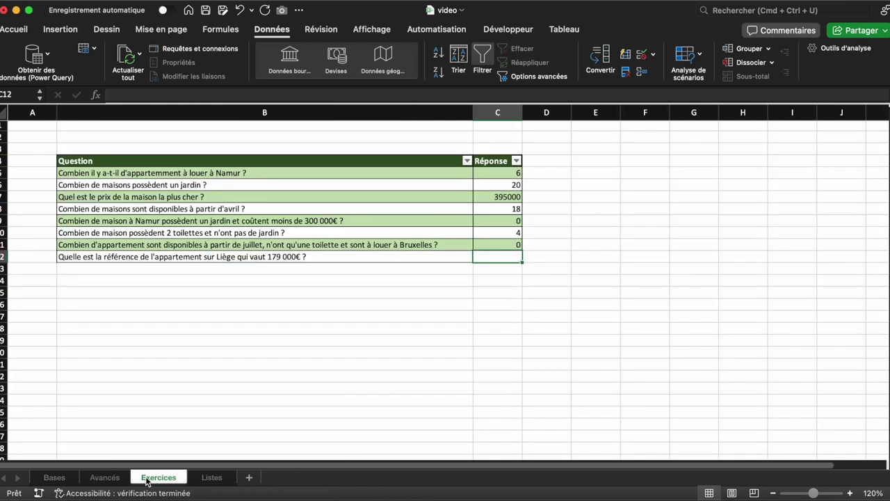
click(98, 478)
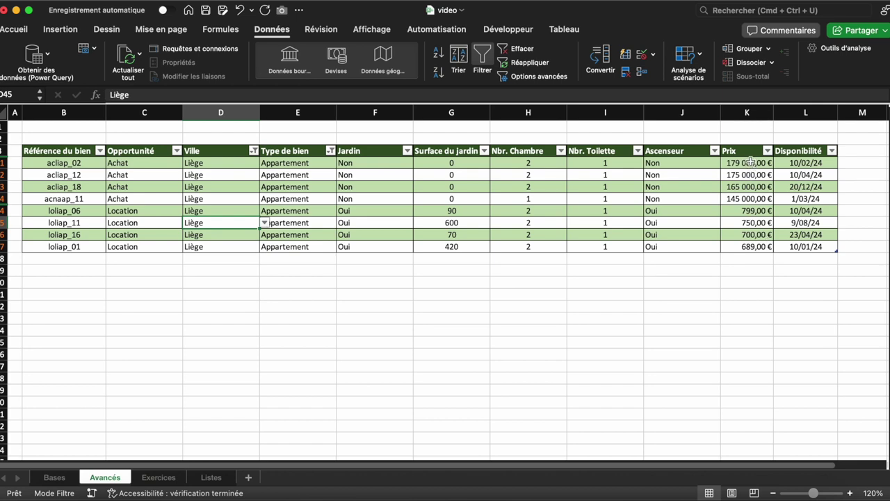
- Set the Prix filter to equal 179 000,00 €, leaving only acliap_02
click(768, 151)
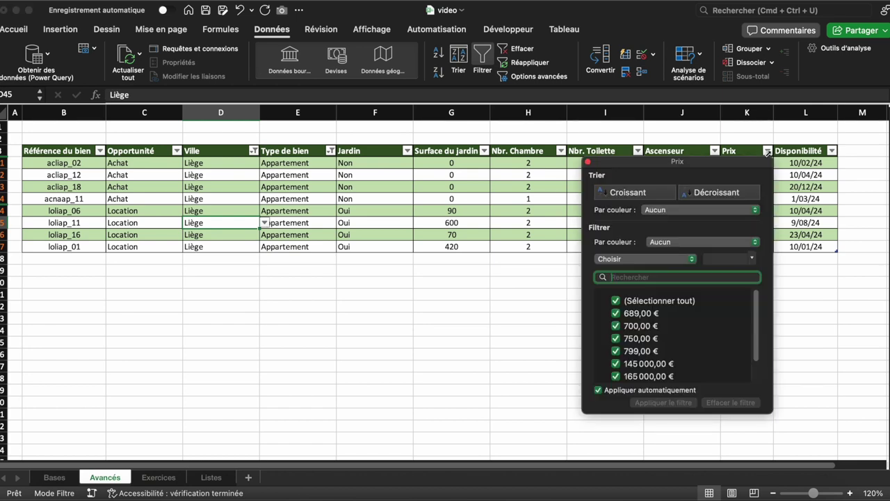
drag(749, 164, 456, 170)
click(385, 264)
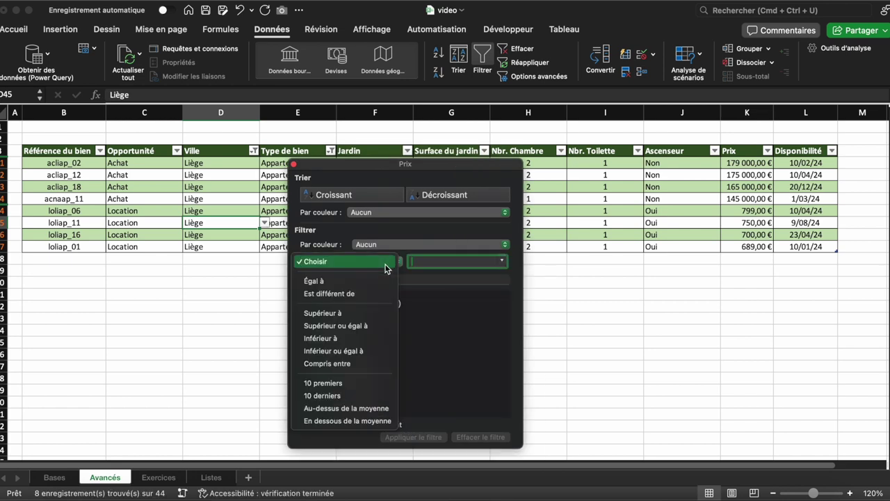
click(361, 281)
click(501, 263)
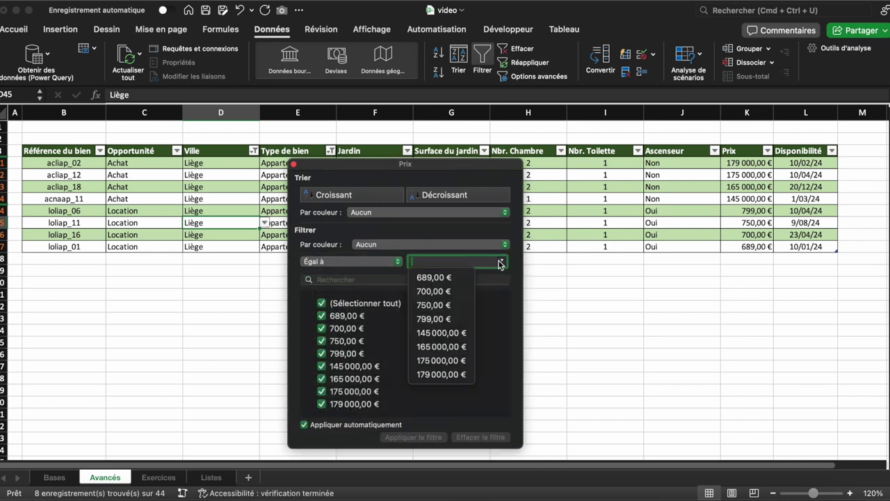
click(442, 375)
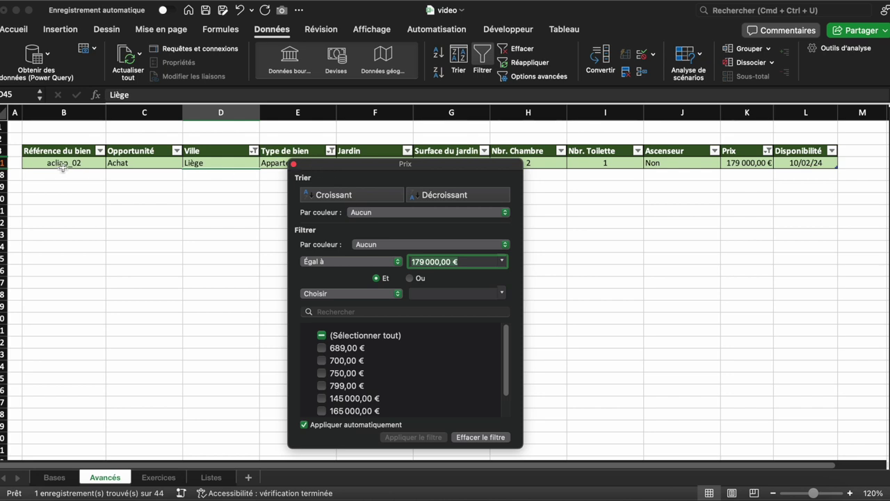
click(292, 165)
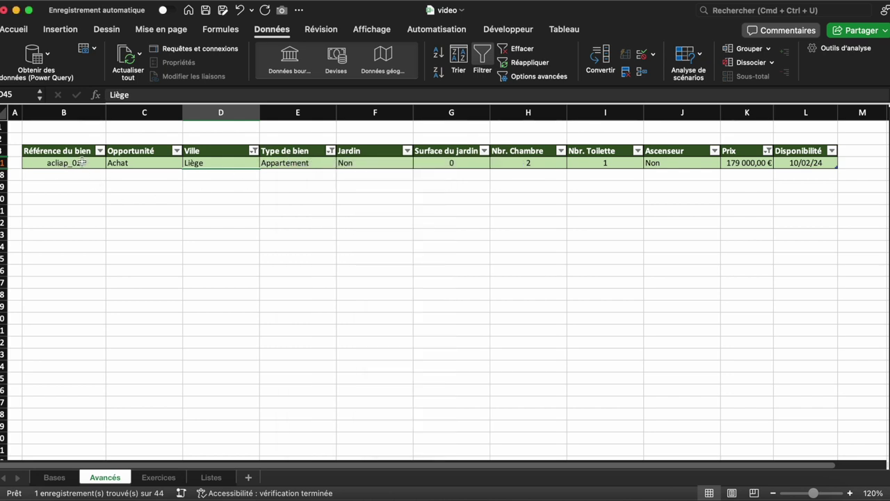
- Copy the reference acliap_02 from cell B21
click(82, 163)
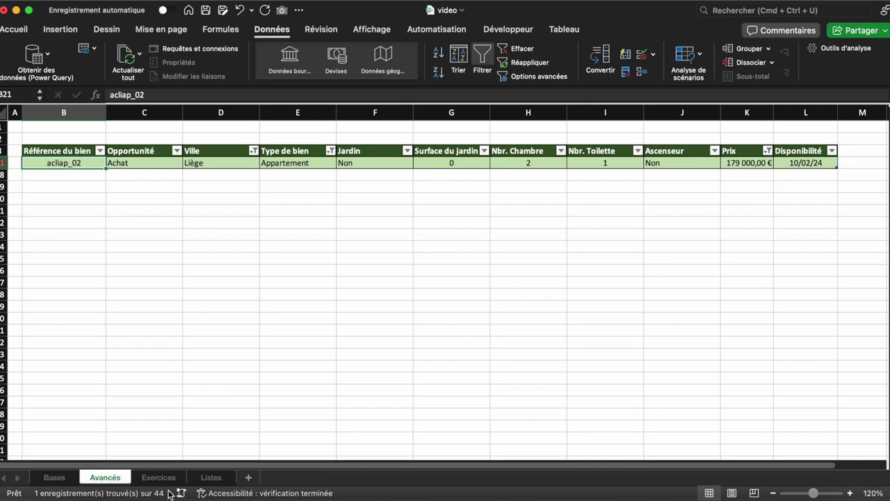
key(cmd+c)
click(159, 477)
- Paste acliap_02 into Exercices C12 as the Liège apartment answer
key(super+v)
click(505, 316)
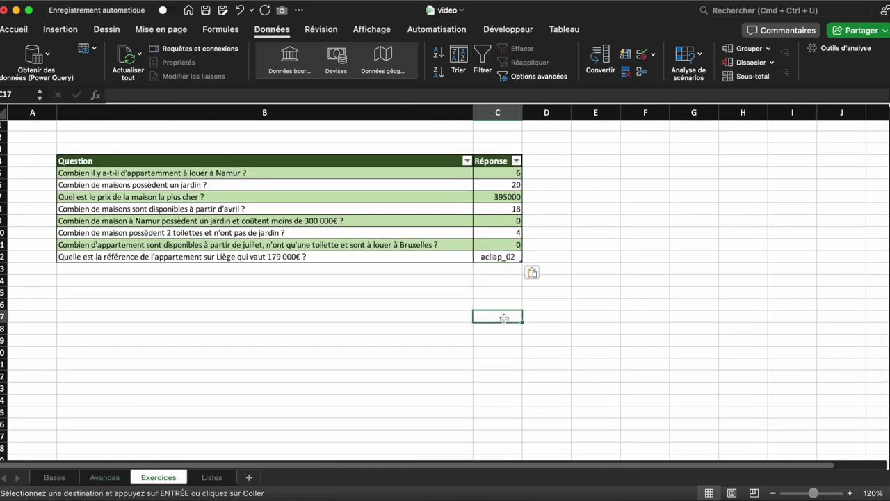